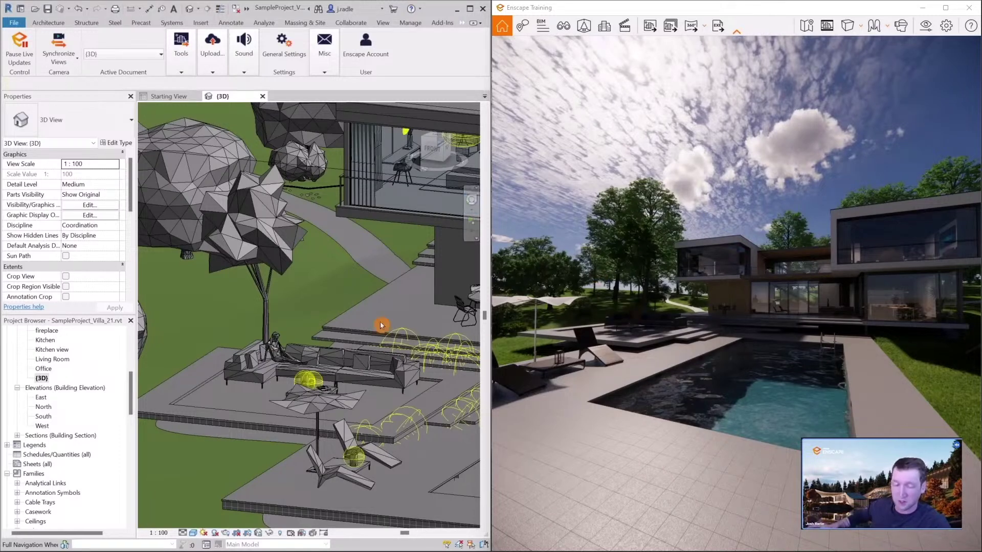
# Open the Enscape Asset Library and filter the assets to the Adjustable tag within the Furniture category.
pyautogui.click(183, 71)
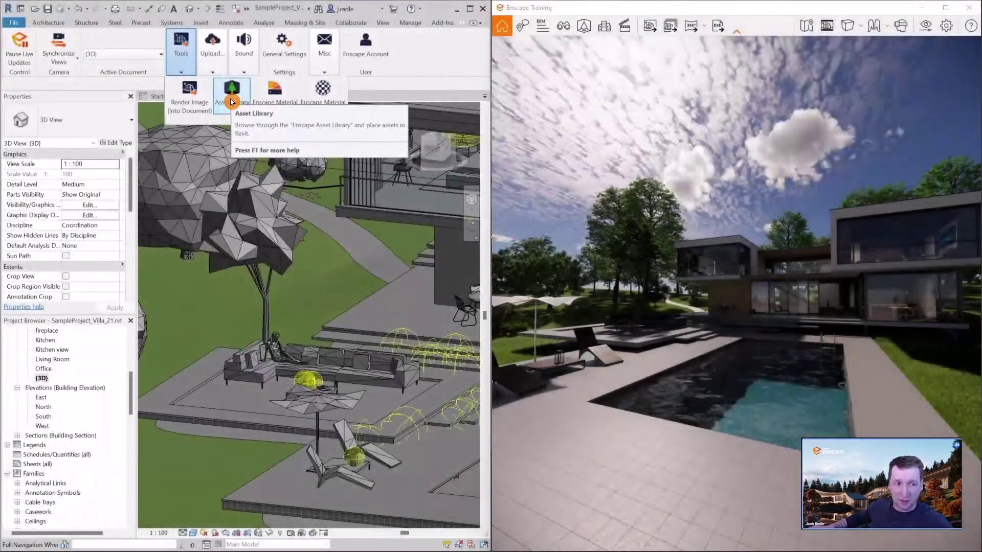
pyautogui.click(231, 102)
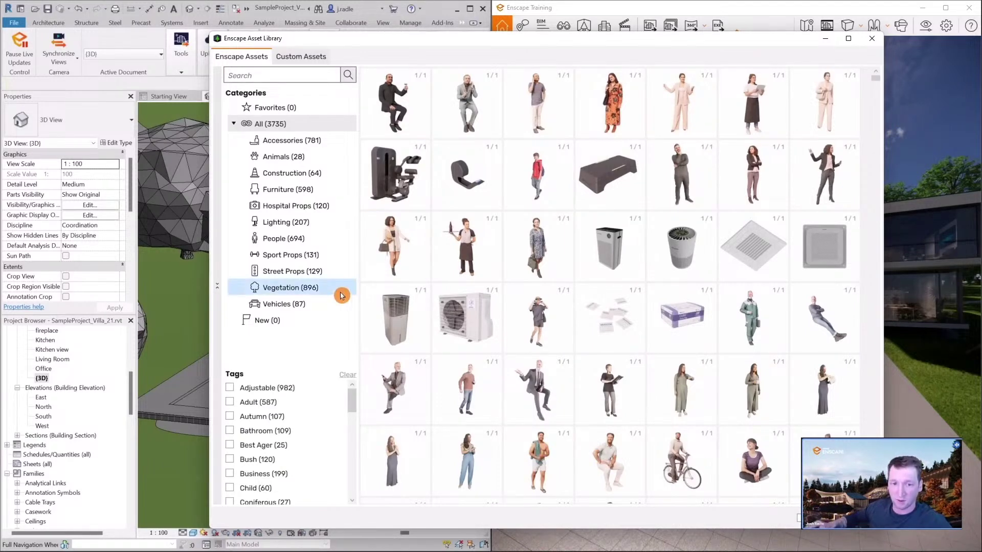
pyautogui.click(281, 389)
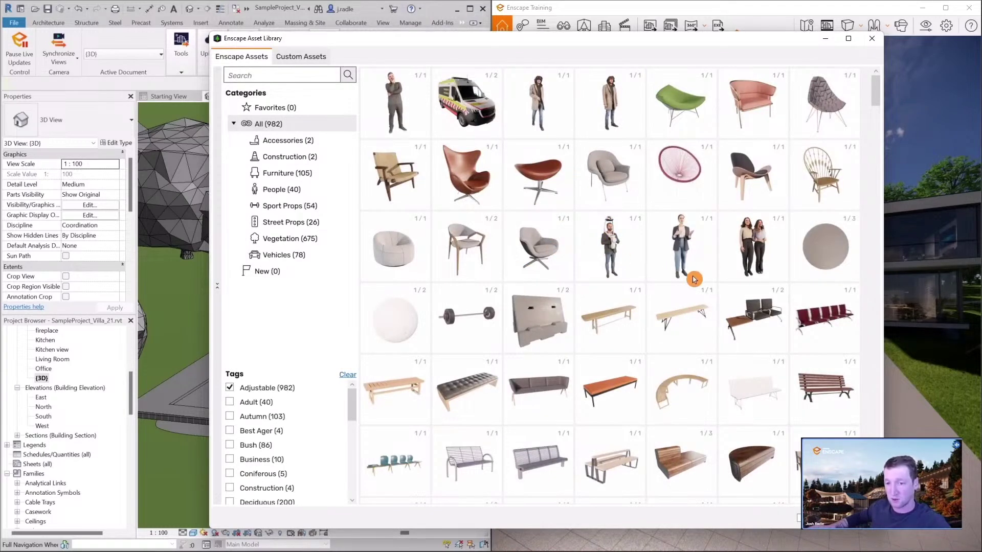
pyautogui.click(564, 85)
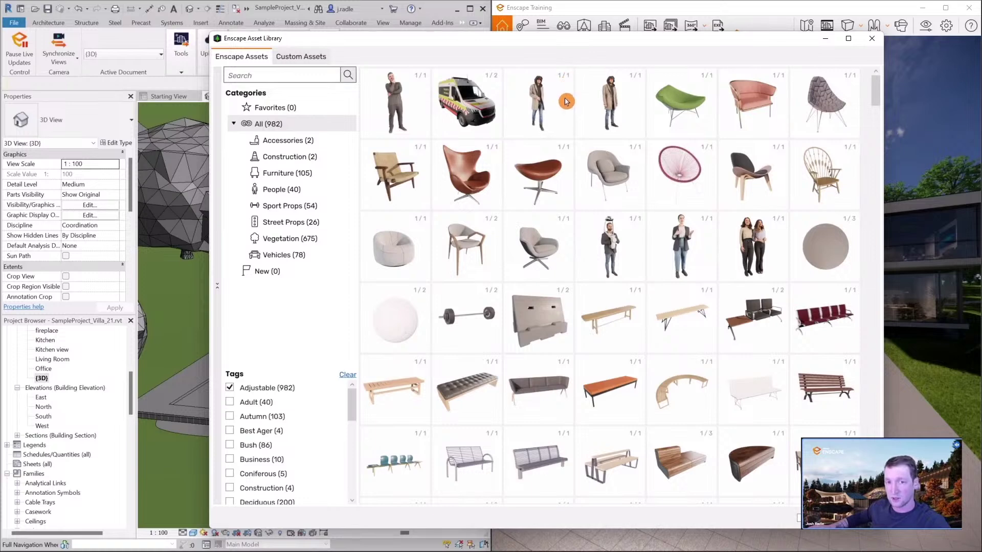
pyautogui.click(423, 298)
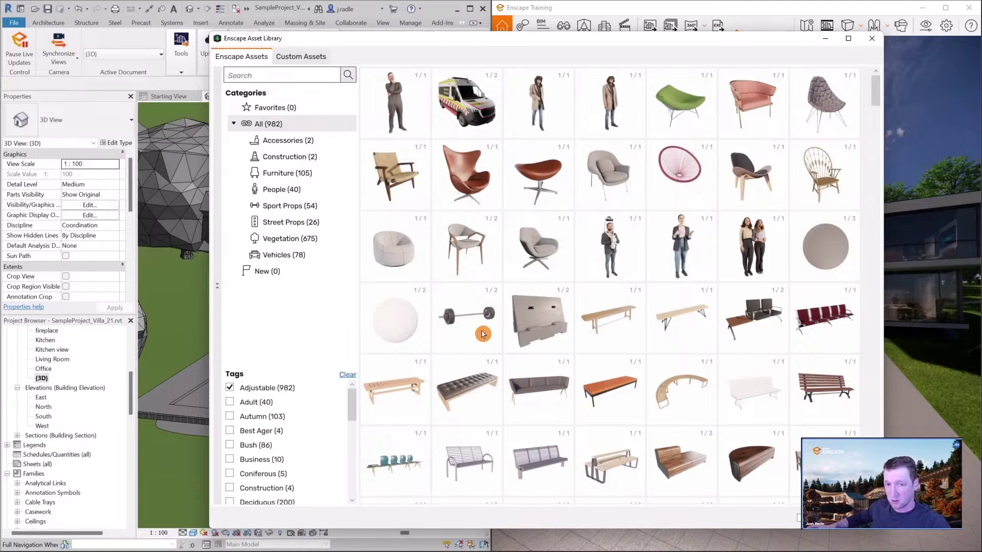
pyautogui.scroll(-1, 483, 334)
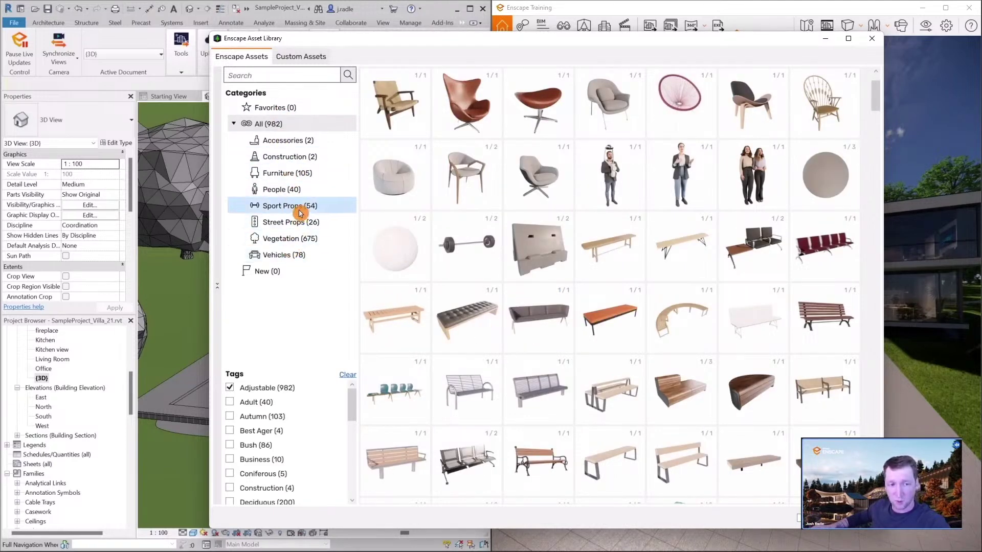
pyautogui.click(289, 175)
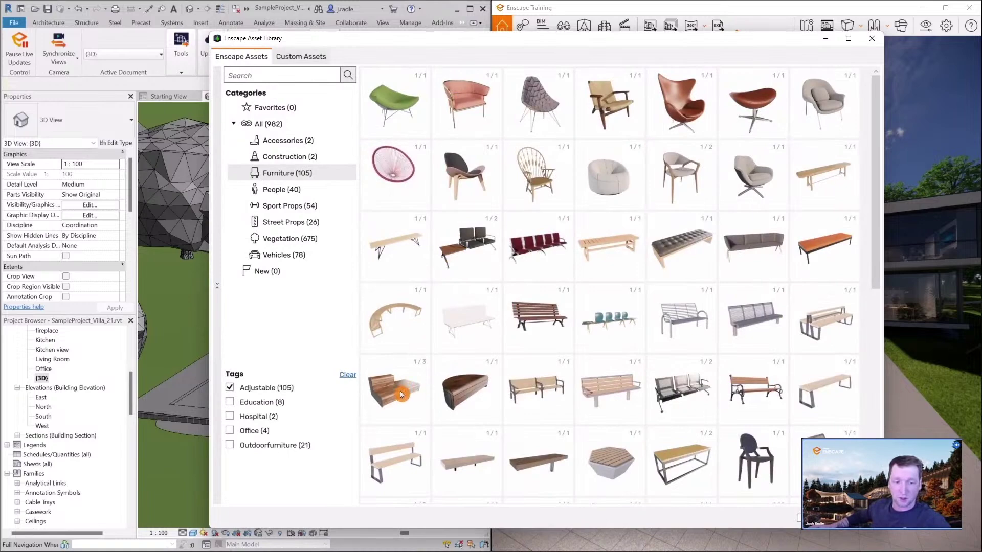
# Place the Bench 030 variant on the terrace beside the sofa and rotate it a quarter turn.
pyautogui.click(400, 394)
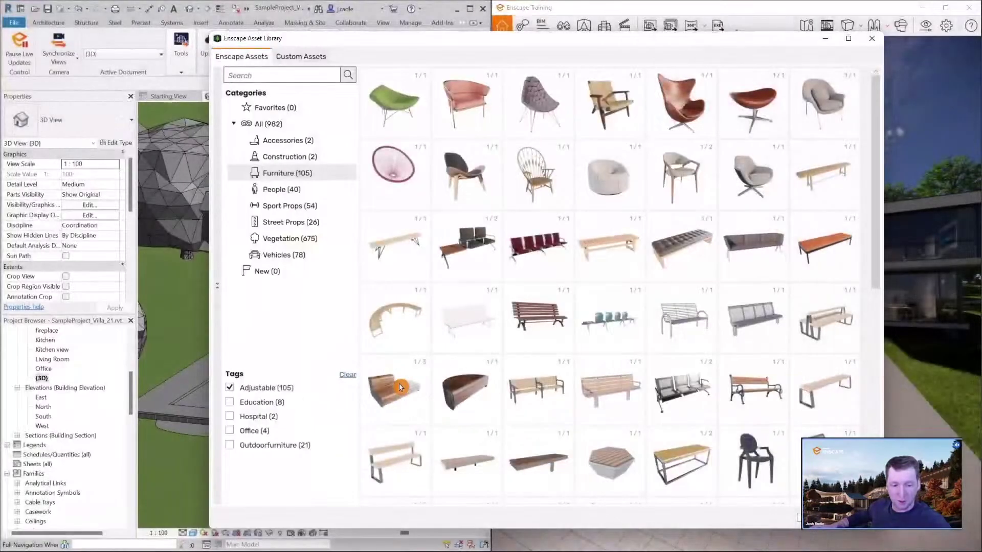
pyautogui.moveTo(400, 387)
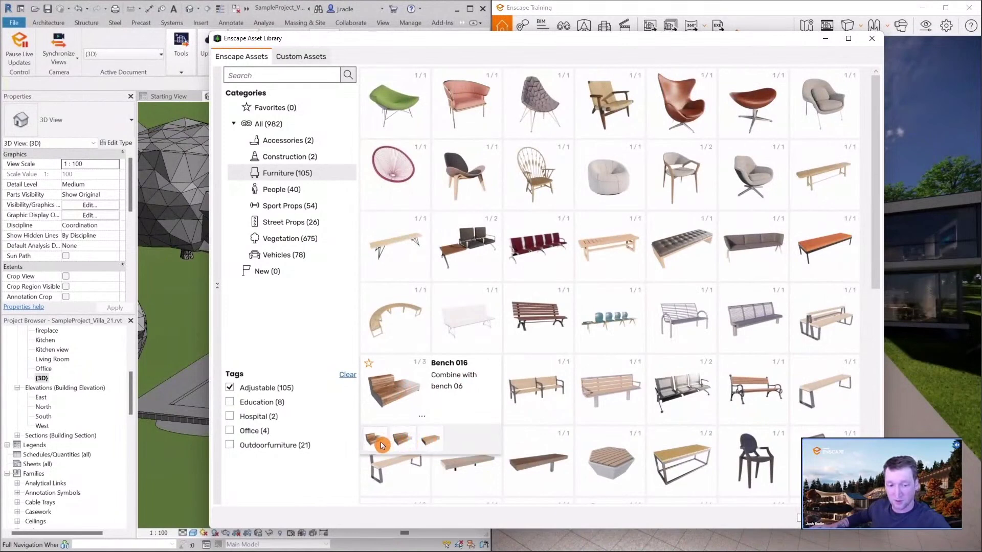
pyautogui.click(402, 441)
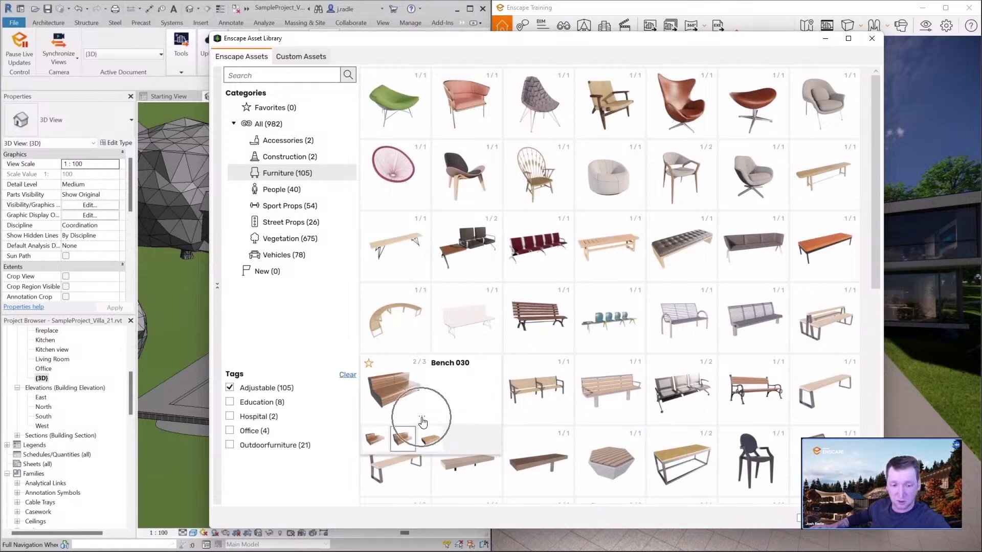
pyautogui.click(422, 421)
pyautogui.click(444, 443)
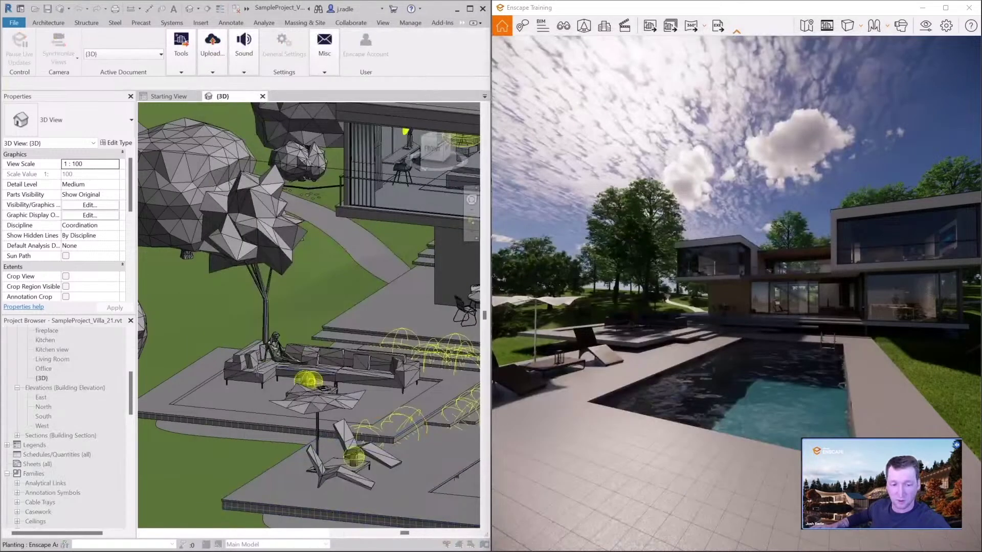
pyautogui.click(216, 400)
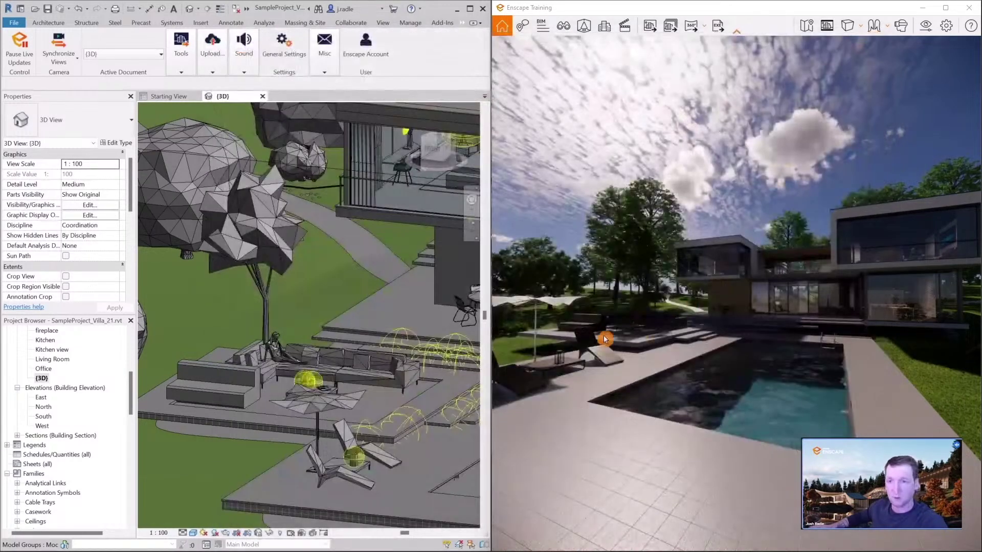
pyautogui.click(235, 398)
pyautogui.press('space')
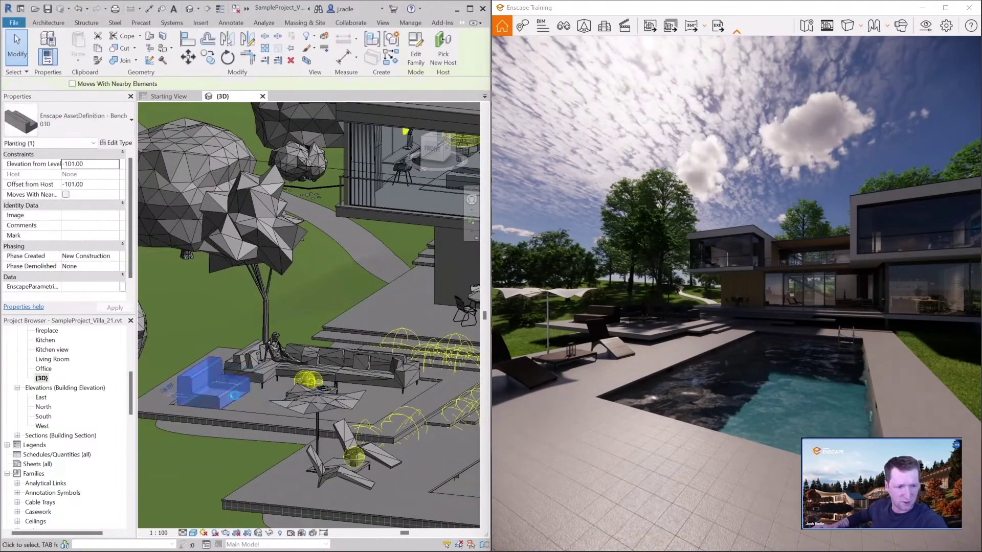
# Walk through the Enscape rendering to examine the placed bench and the car parked under the overhang.
pyautogui.press('w')
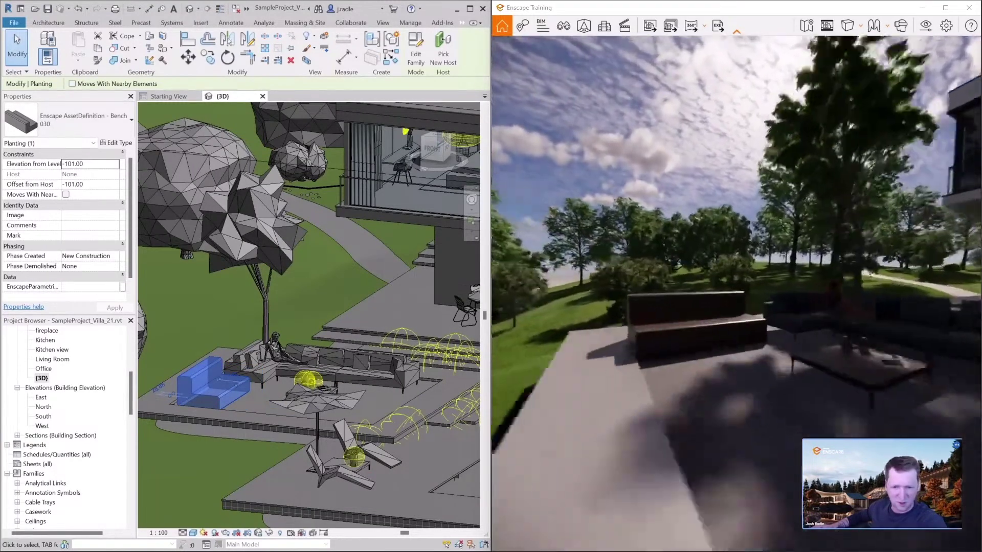
pyautogui.moveTo(619, 314); pyautogui.dragTo(697, 336, button='right')
pyautogui.moveTo(696, 337); pyautogui.dragTo(762, 331)
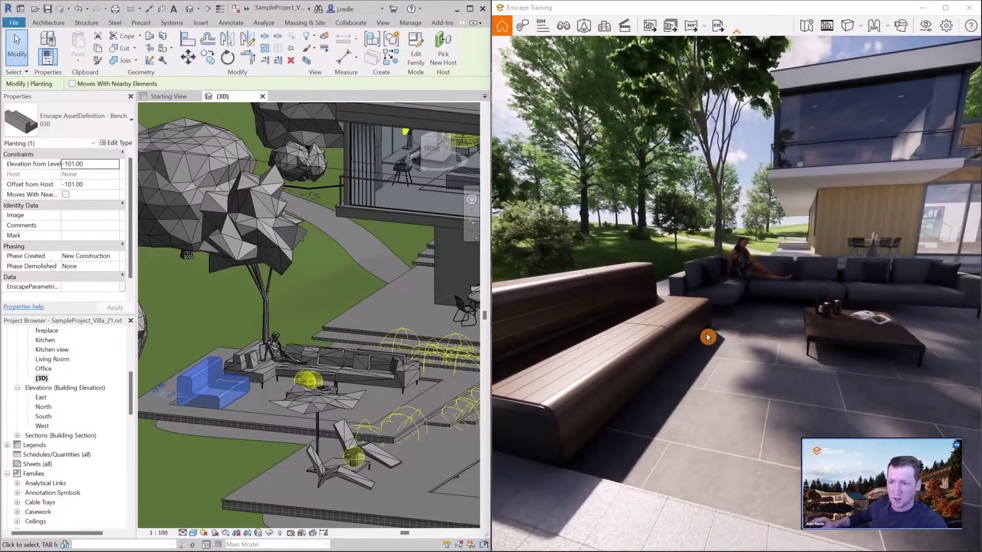
pyautogui.press('w')
pyautogui.moveTo(725, 327)
pyautogui.mouseDown()
pyautogui.moveTo(754, 301)
pyautogui.moveTo(728, 302)
pyautogui.moveTo(892, 309)
pyautogui.mouseUp()
pyautogui.press('w')
pyautogui.press('a')
pyautogui.press('a')
pyautogui.press('w')
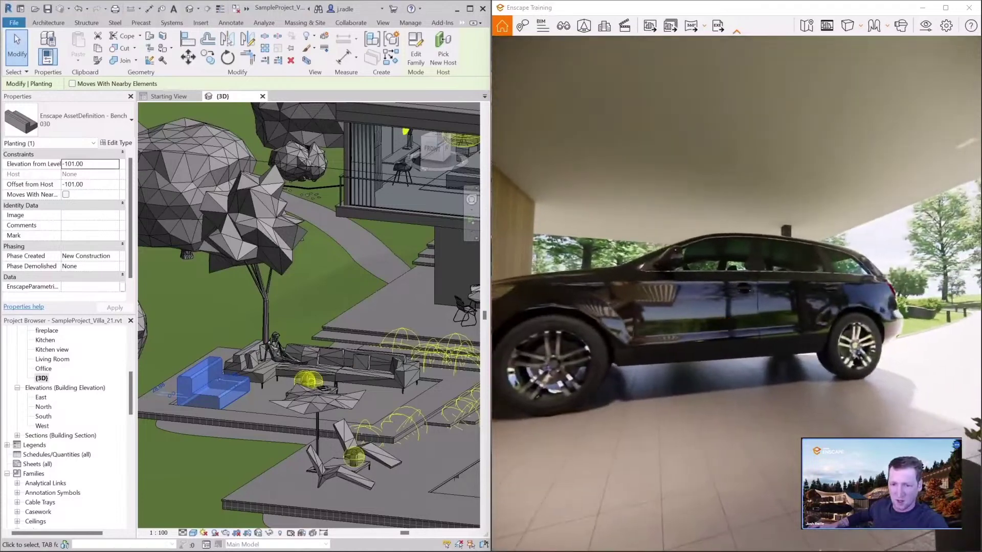
pyautogui.moveTo(717, 320)
pyautogui.mouseDown(button='right')
pyautogui.moveTo(767, 322)
pyautogui.moveTo(692, 314)
pyautogui.moveTo(724, 314)
pyautogui.mouseUp(button='right')
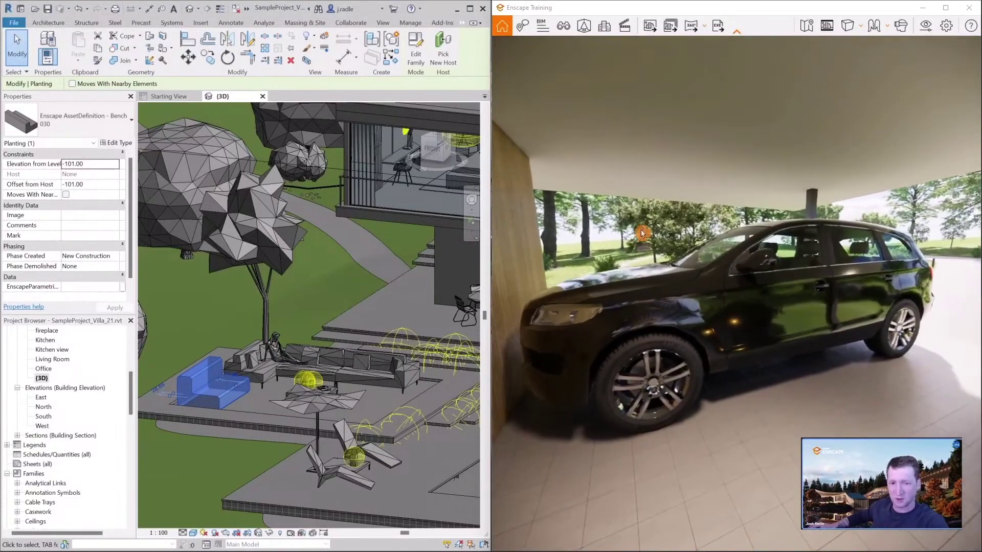
# Open Enscape's asset placement mode, set the Material 1 albedo color of Car 004 to blue, and deselect the car.
pyautogui.click(582, 32)
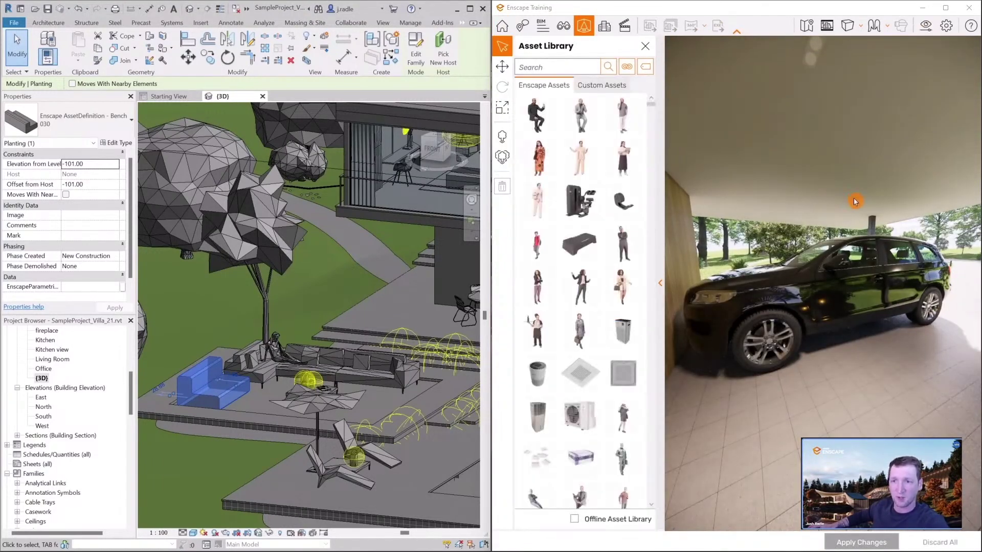
pyautogui.click(808, 309)
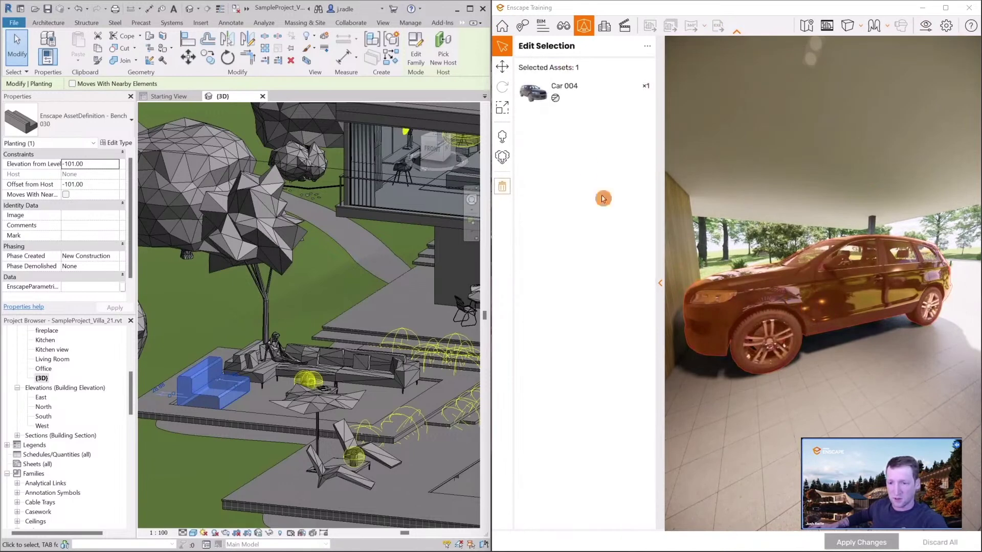
pyautogui.click(559, 104)
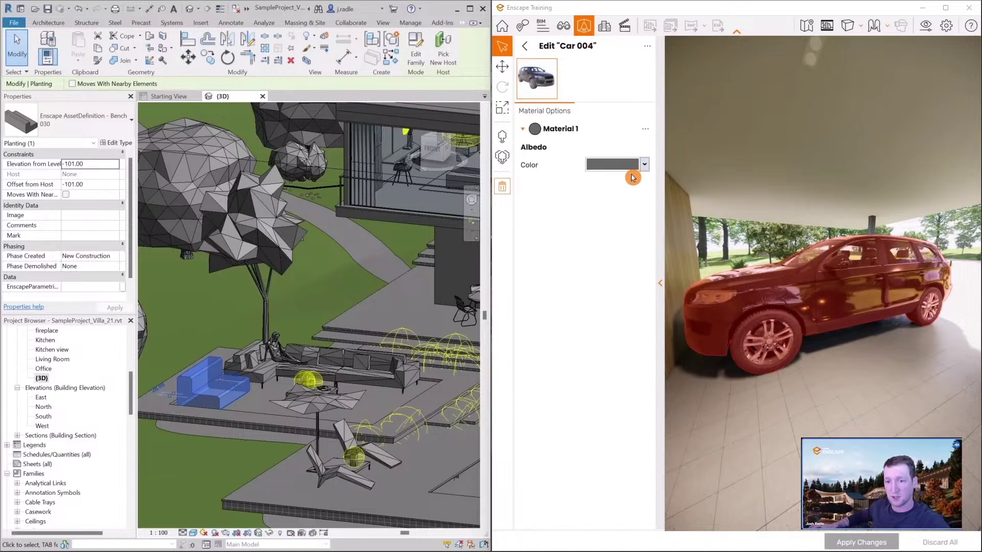
pyautogui.click(644, 165)
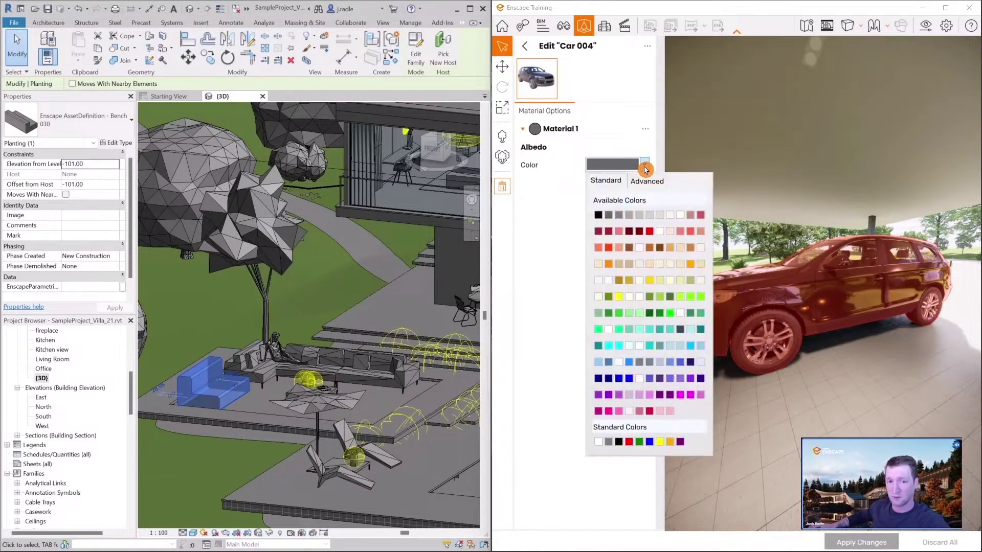
pyautogui.click(619, 379)
pyautogui.click(758, 338)
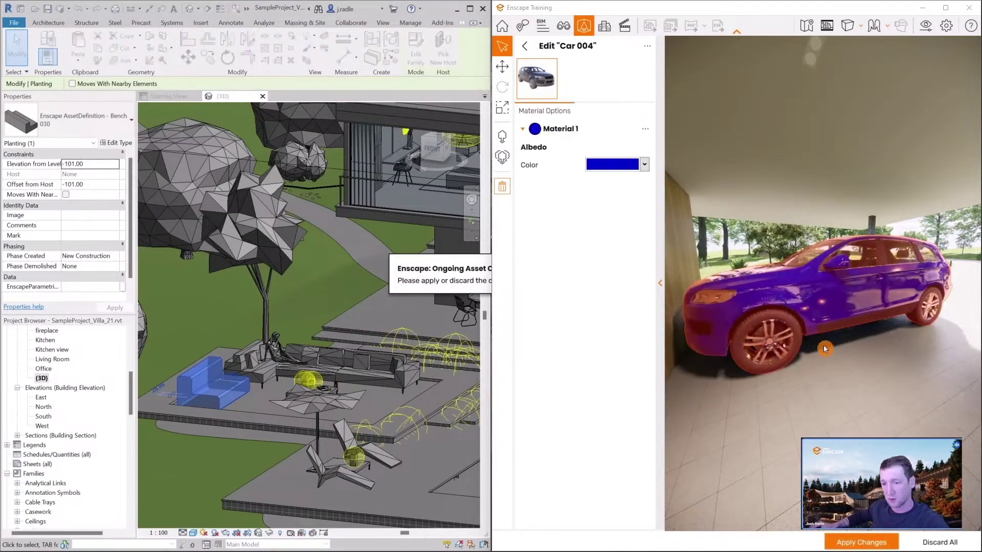
pyautogui.click(878, 429)
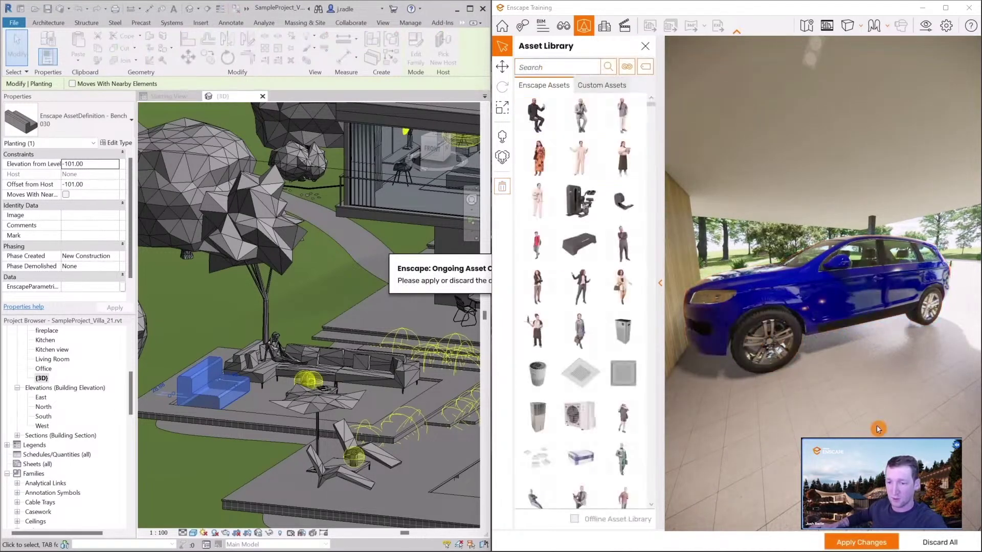
# Mix a custom red, #C30606, for the Material 1 albedo color of Car 004.
pyautogui.press('w')
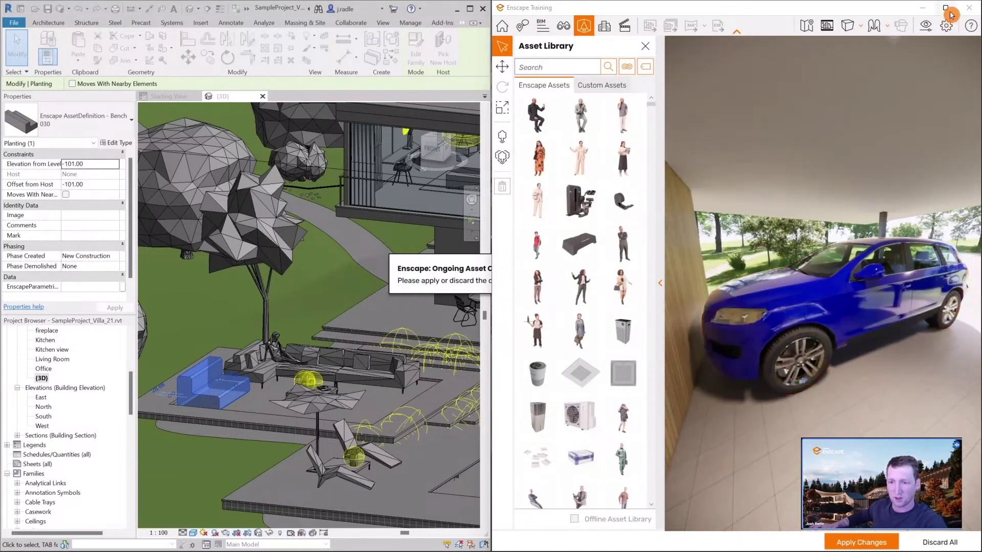
pyautogui.click(819, 291)
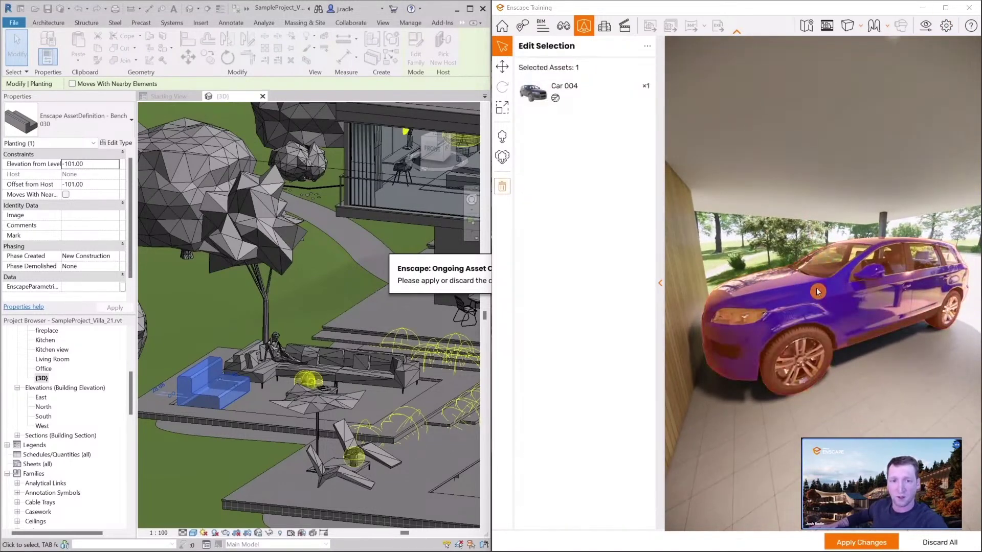
pyautogui.click(576, 105)
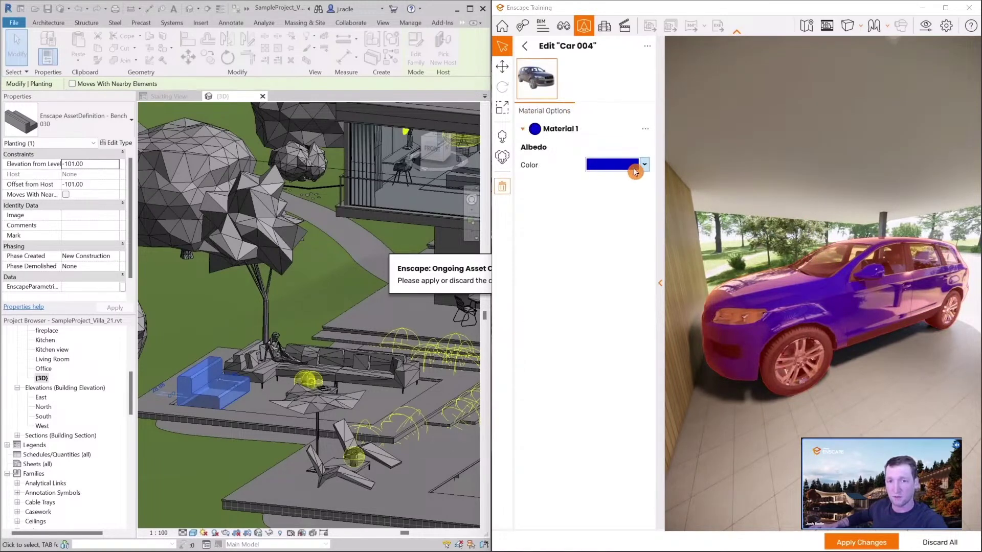
pyautogui.click(645, 168)
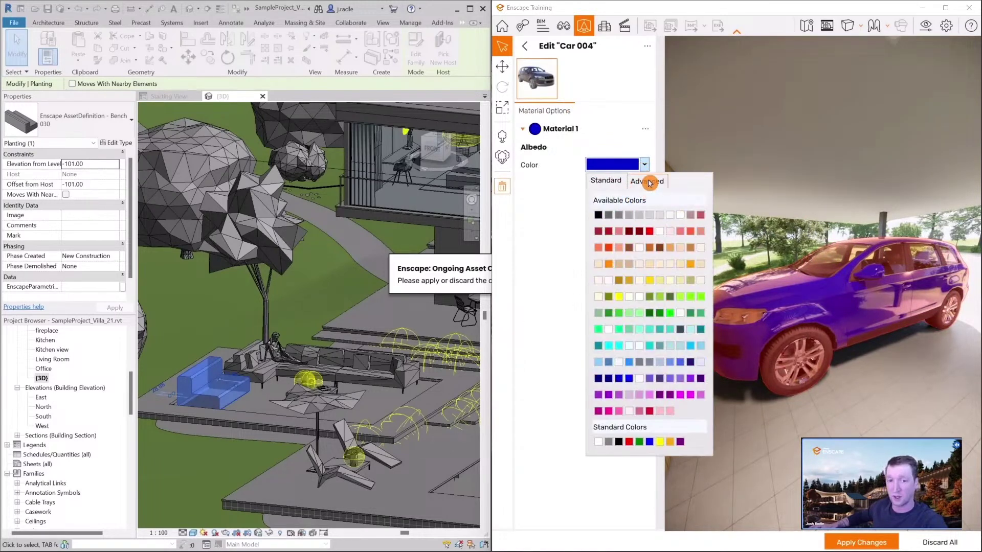
pyautogui.click(651, 180)
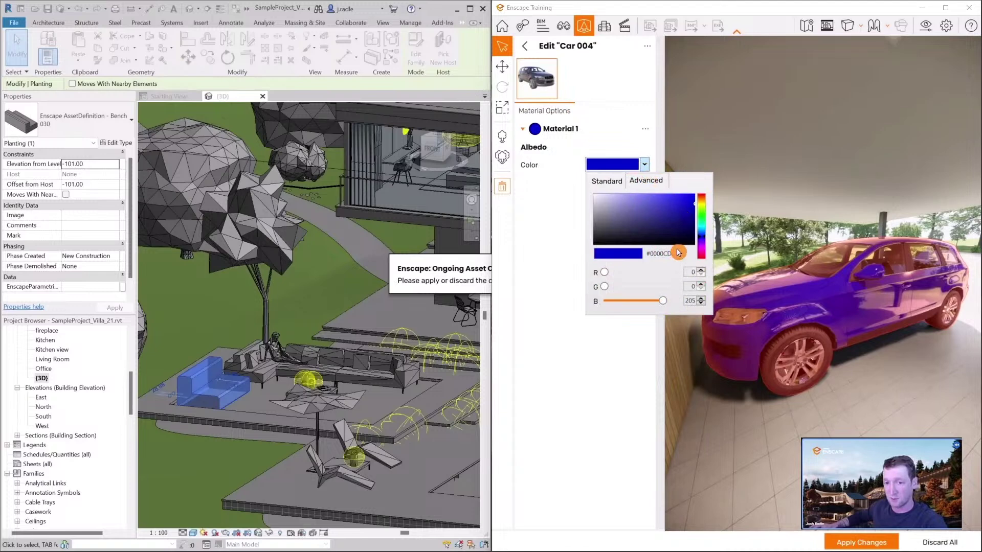
pyautogui.click(690, 215)
pyautogui.moveTo(701, 201); pyautogui.dragTo(692, 201)
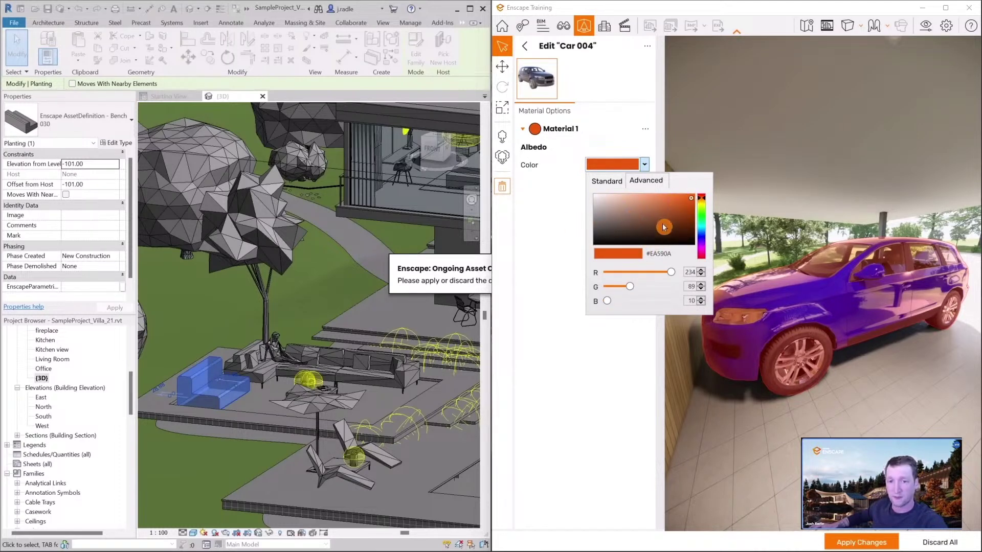
pyautogui.click(701, 254)
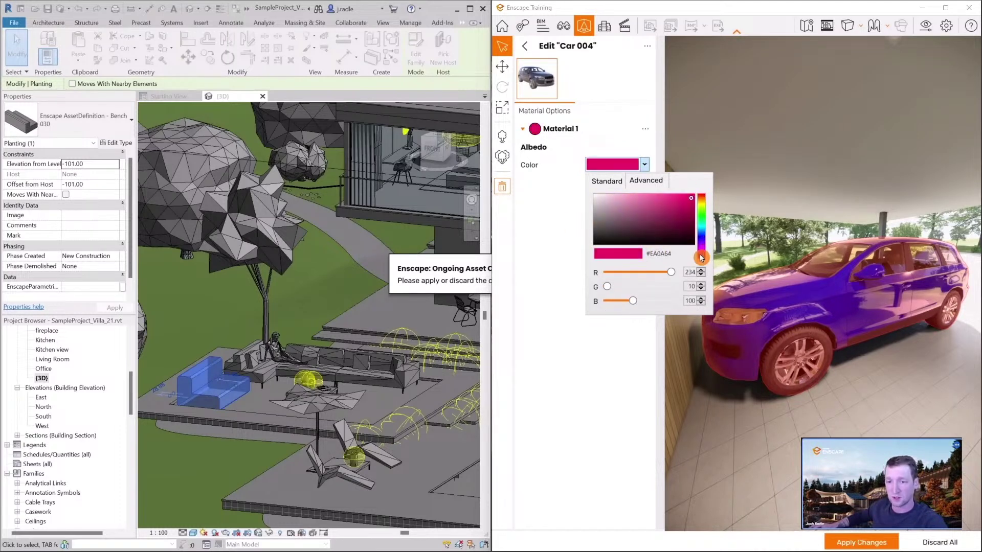
pyautogui.click(701, 198)
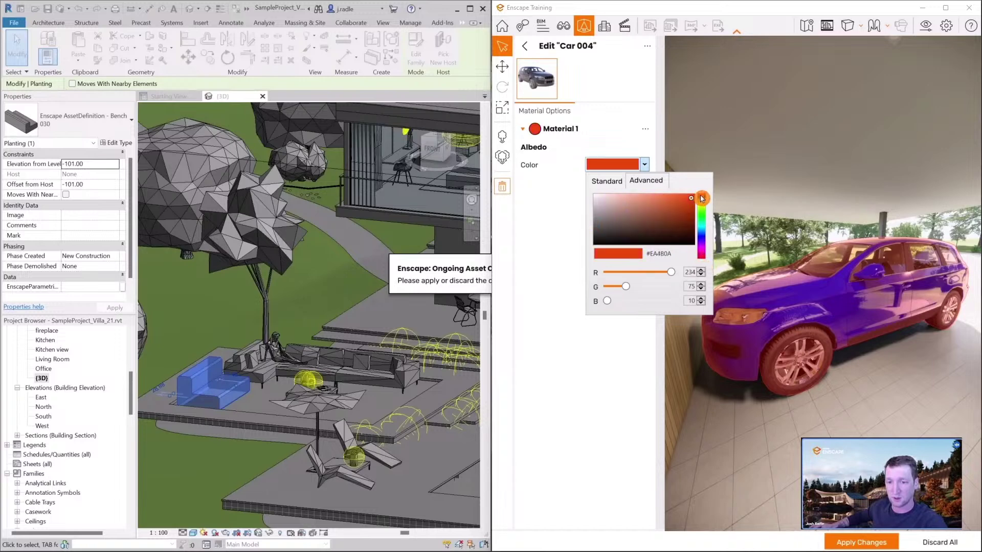
pyautogui.click(702, 260)
pyautogui.moveTo(686, 221); pyautogui.dragTo(693, 210)
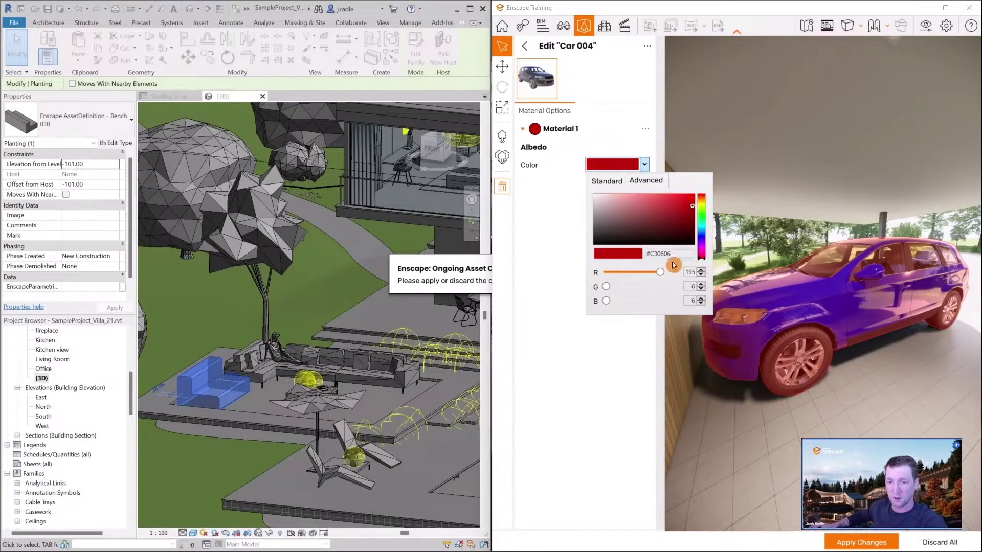
# Set Car 004's albedo color to a dark red from the available standard colors and deselect the car.
pyautogui.click(608, 181)
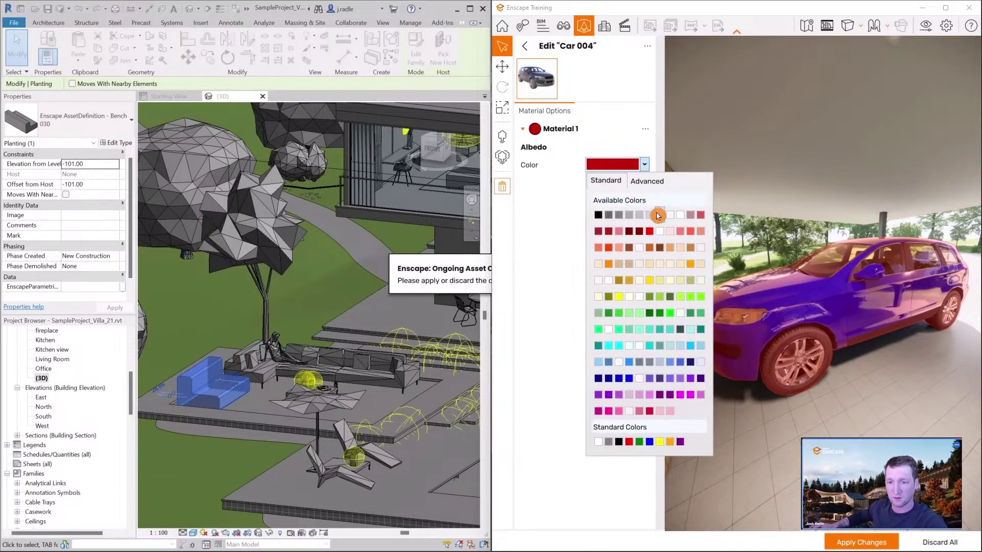
pyautogui.click(639, 233)
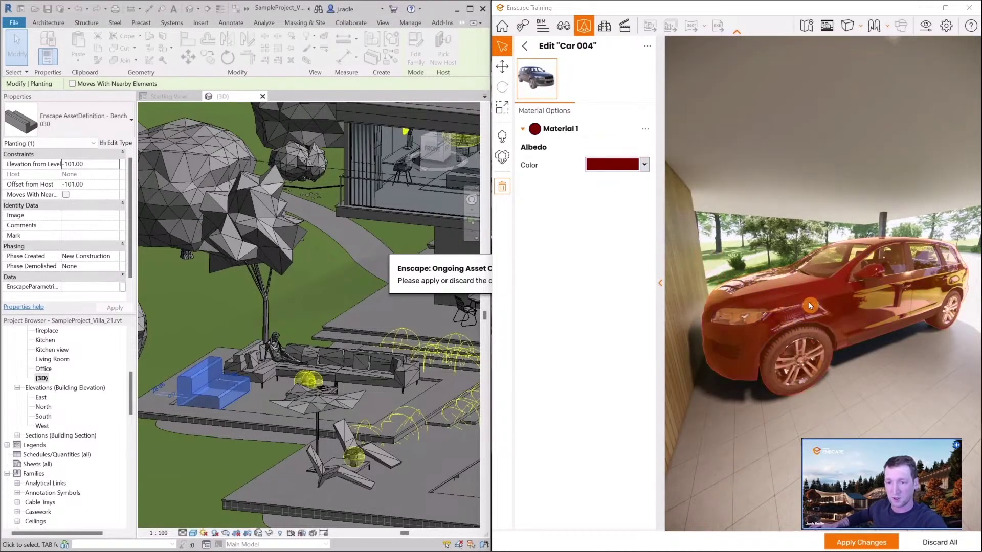
pyautogui.click(810, 302)
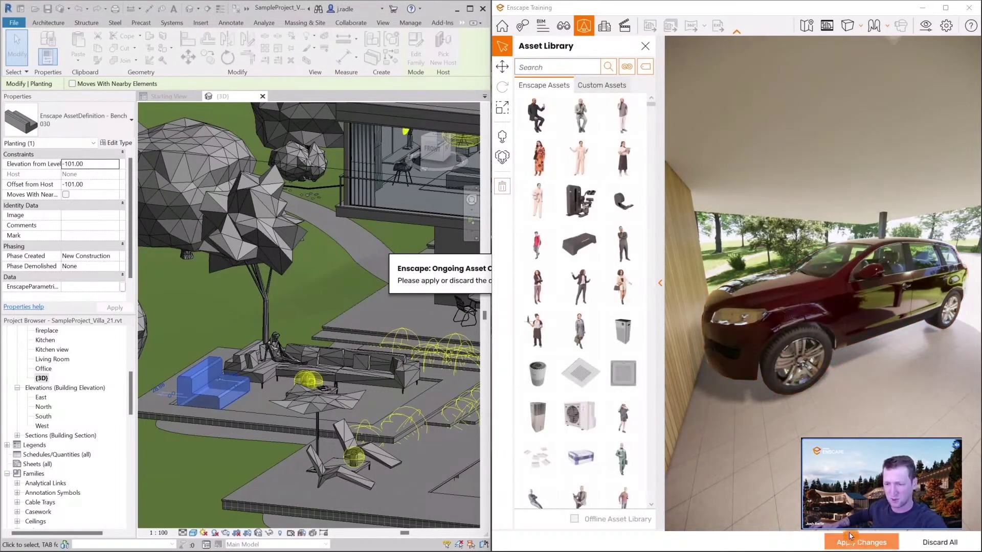
# Apply the car color changes to the Revit model and walk to the path alongside the villa's glazed facade.
pyautogui.click(861, 543)
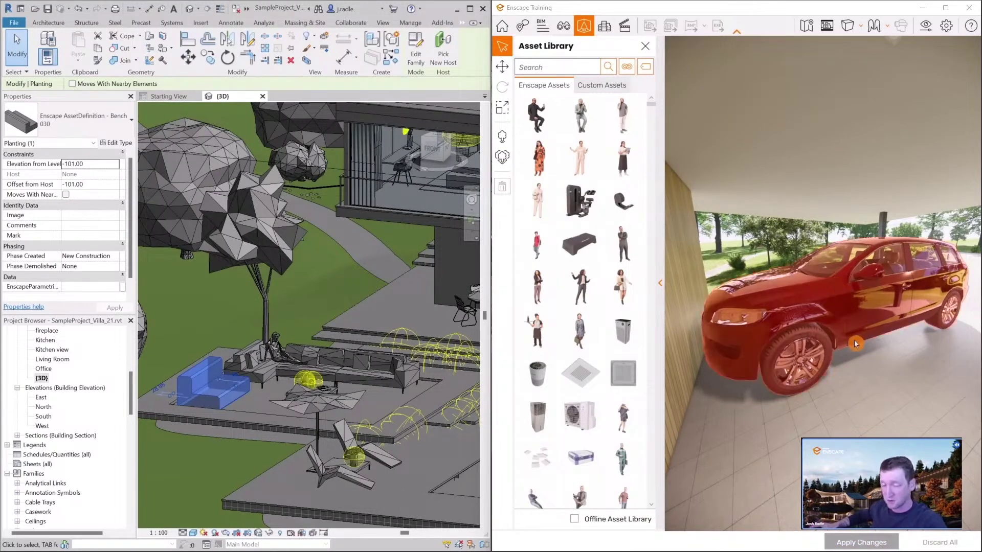
pyautogui.moveTo(846, 343); pyautogui.dragTo(980, 335)
pyautogui.press('w')
pyautogui.press('w')
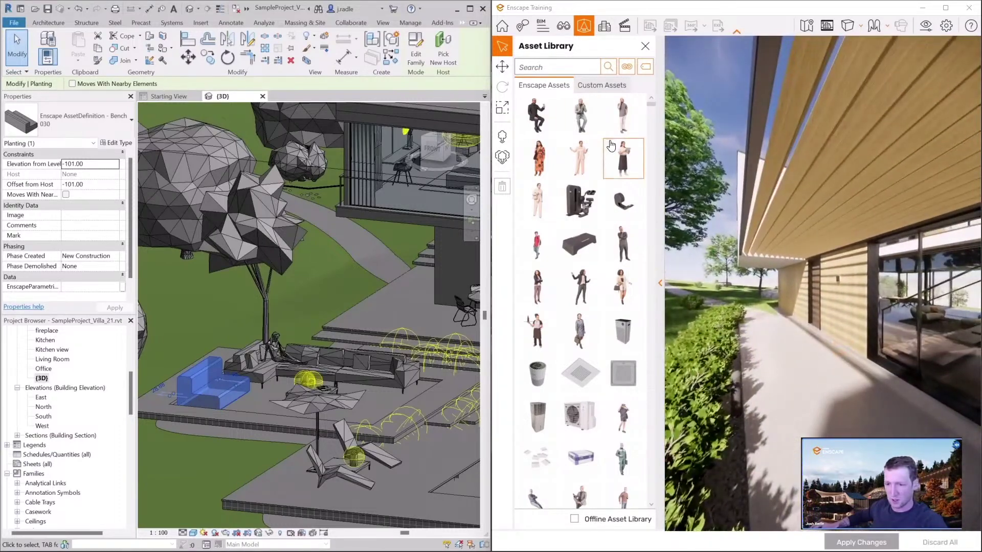
# Filter the Enscape asset library to Adjustable assets in the People category.
pyautogui.click(628, 68)
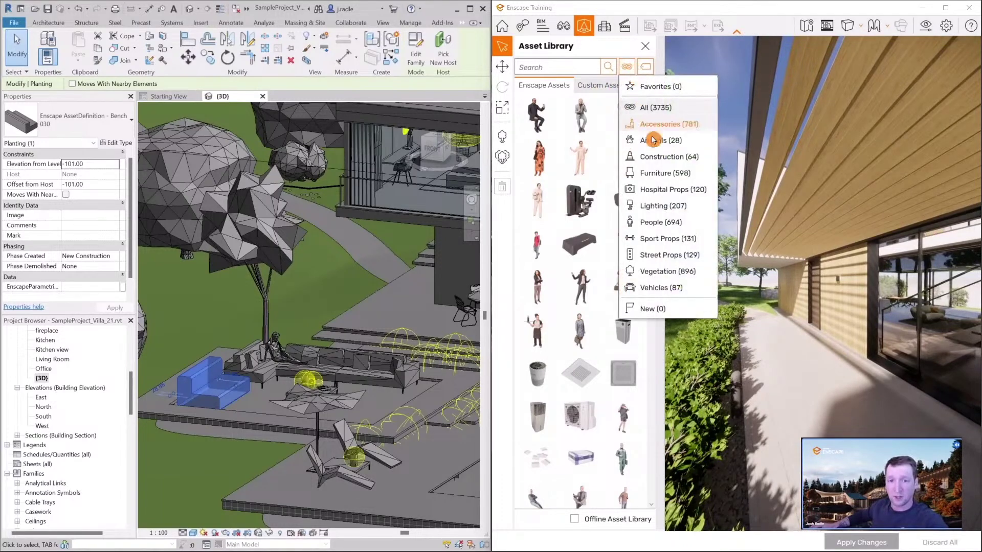
pyautogui.click(646, 68)
pyautogui.click(668, 88)
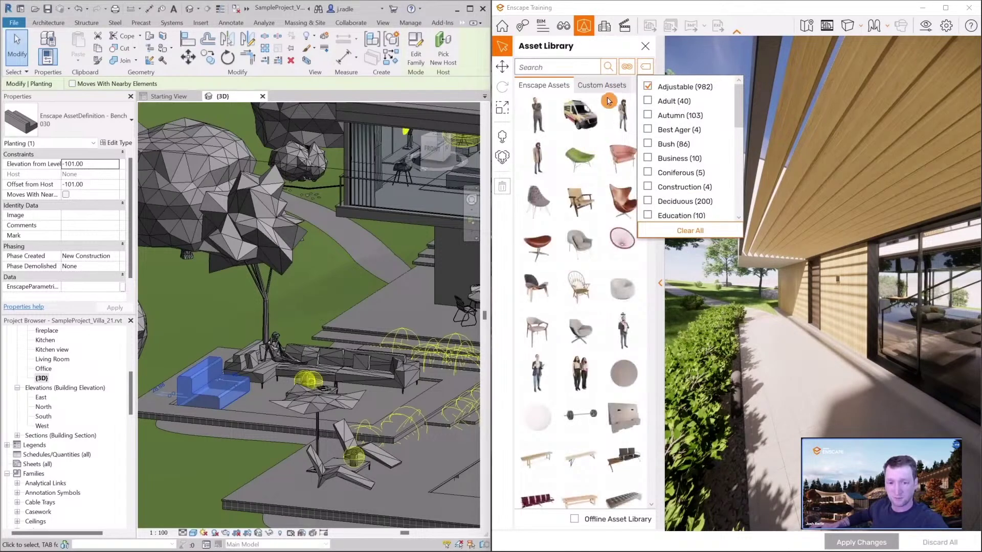
pyautogui.click(627, 66)
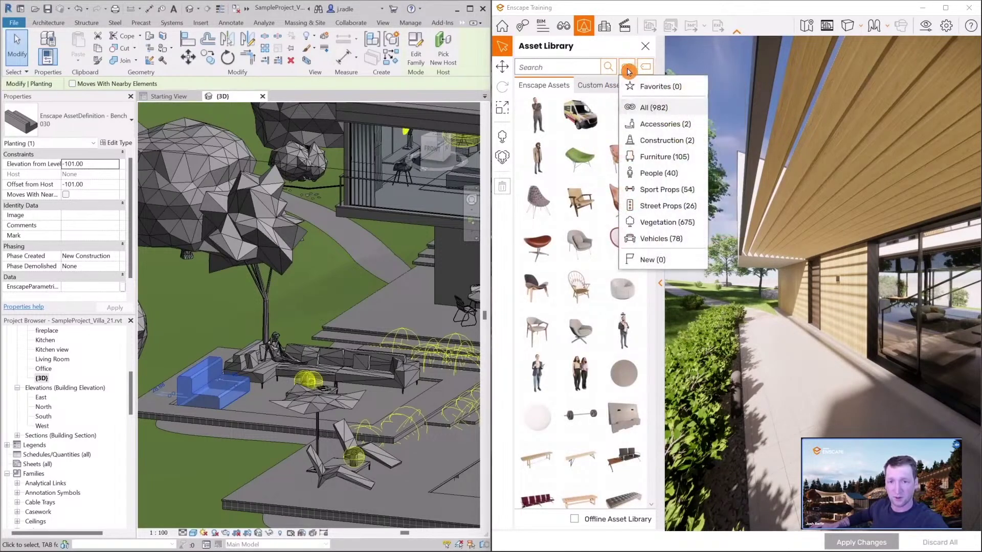
pyautogui.click(676, 176)
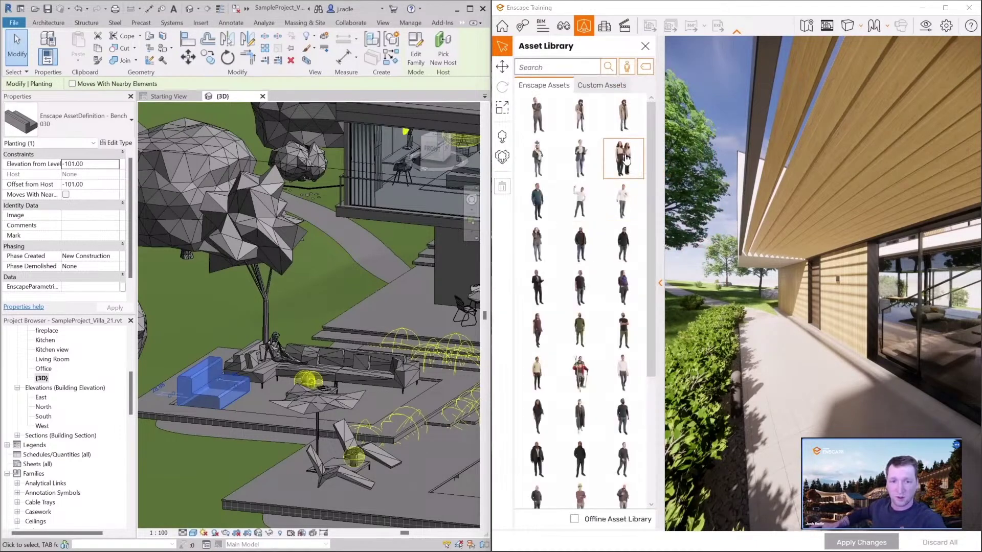
# Place the People asset of two women standing together on the path beside the villa and apply the changes to the model.
pyautogui.click(624, 163)
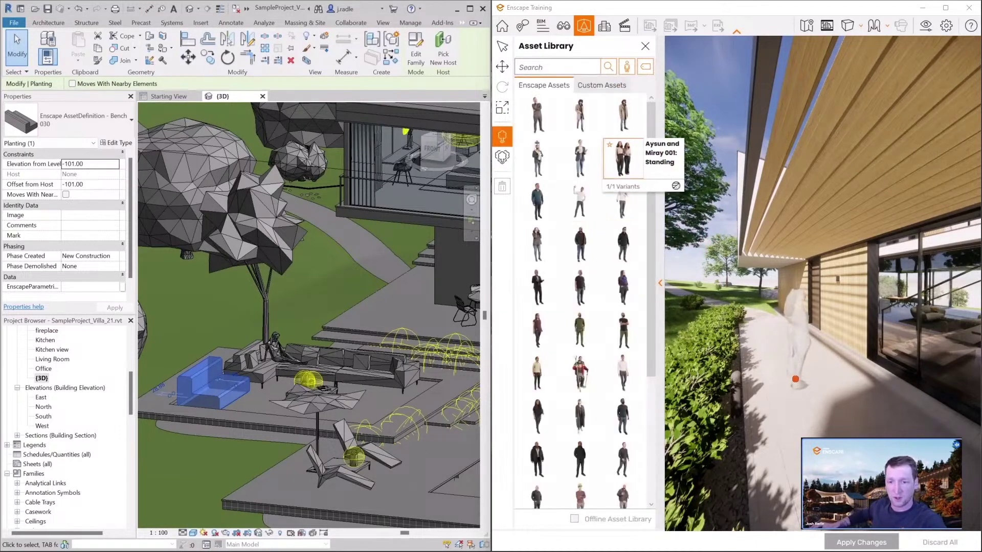
pyautogui.click(816, 393)
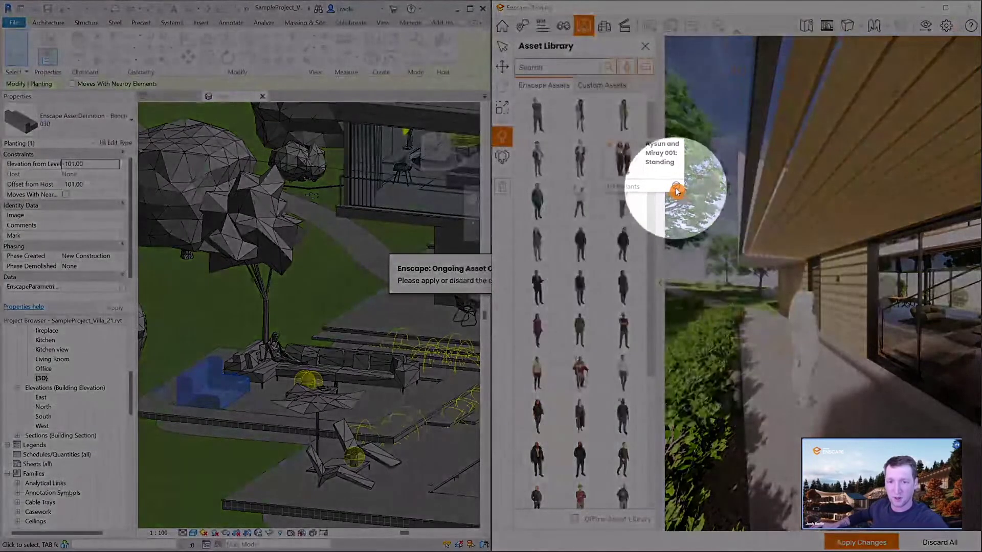
pyautogui.press('Escape')
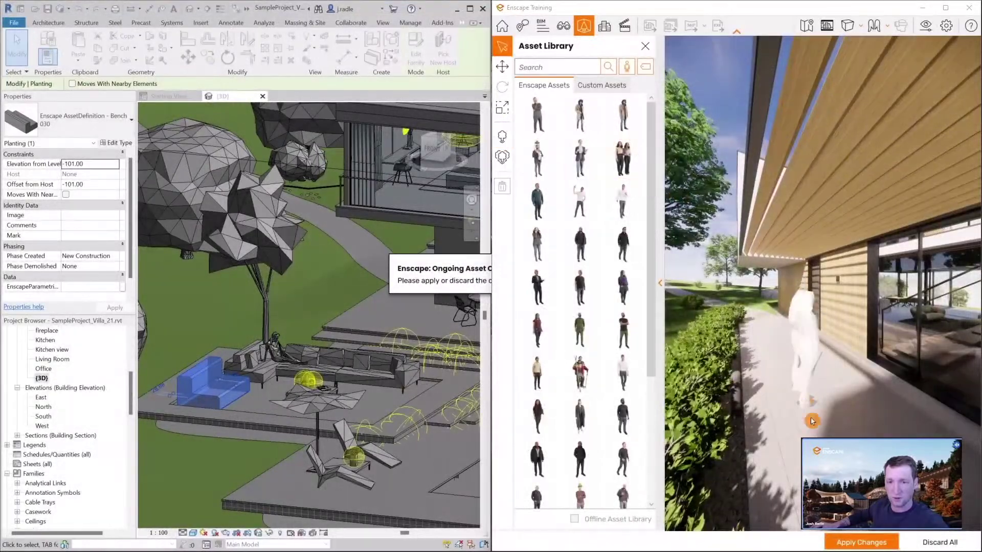
pyautogui.click(861, 542)
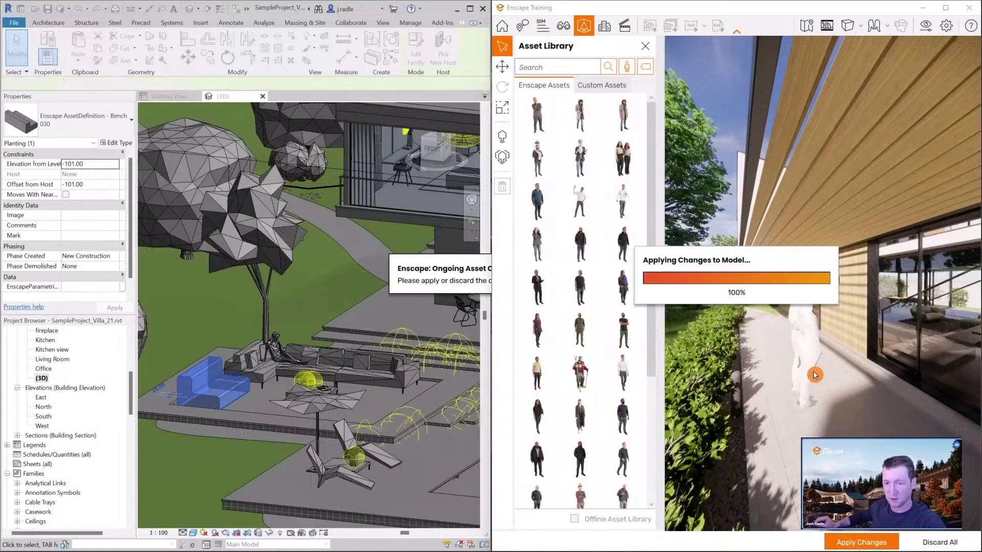
# Set Material 1 of the placed two-women asset to the third material option and deselect the asset.
pyautogui.moveTo(809, 346); pyautogui.dragTo(762, 337, button='right')
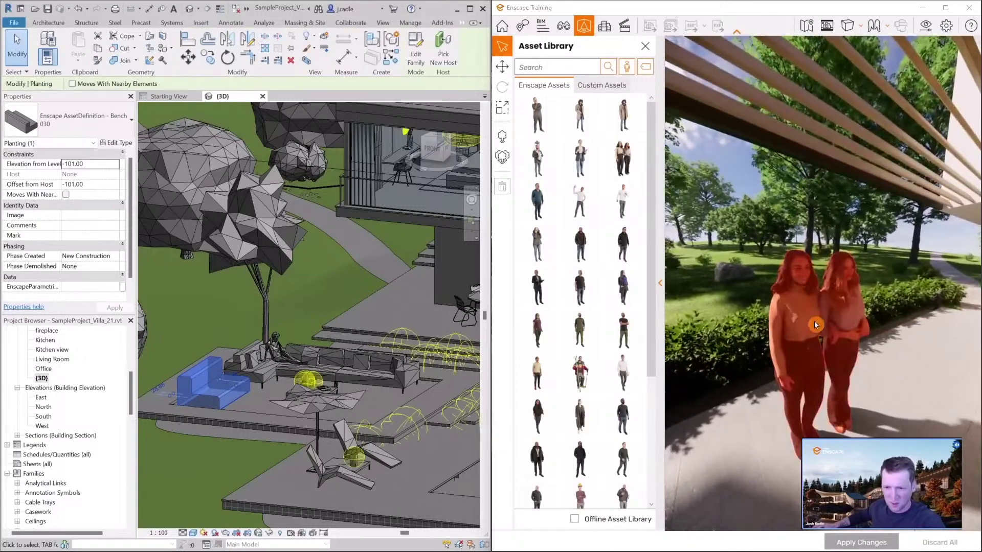
pyautogui.click(838, 358)
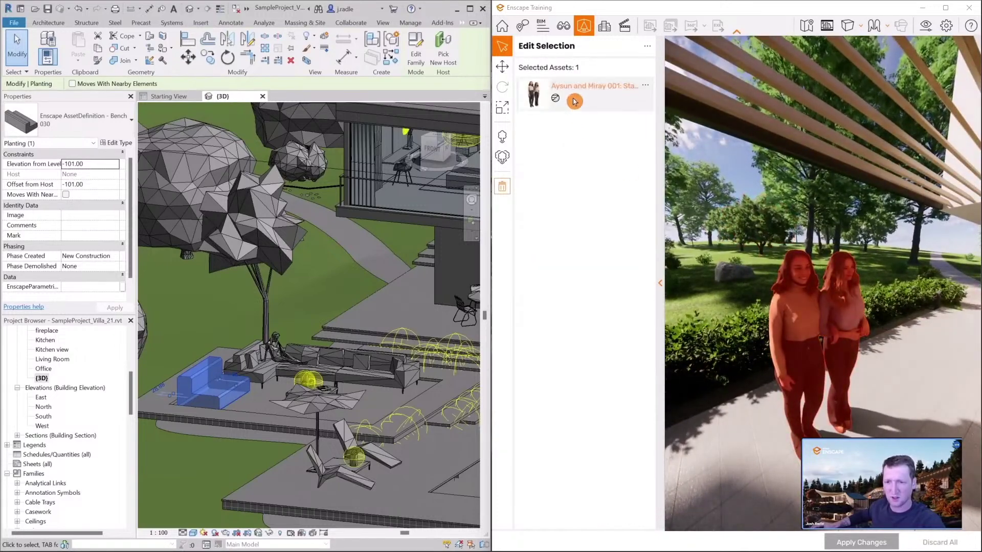
pyautogui.click(574, 102)
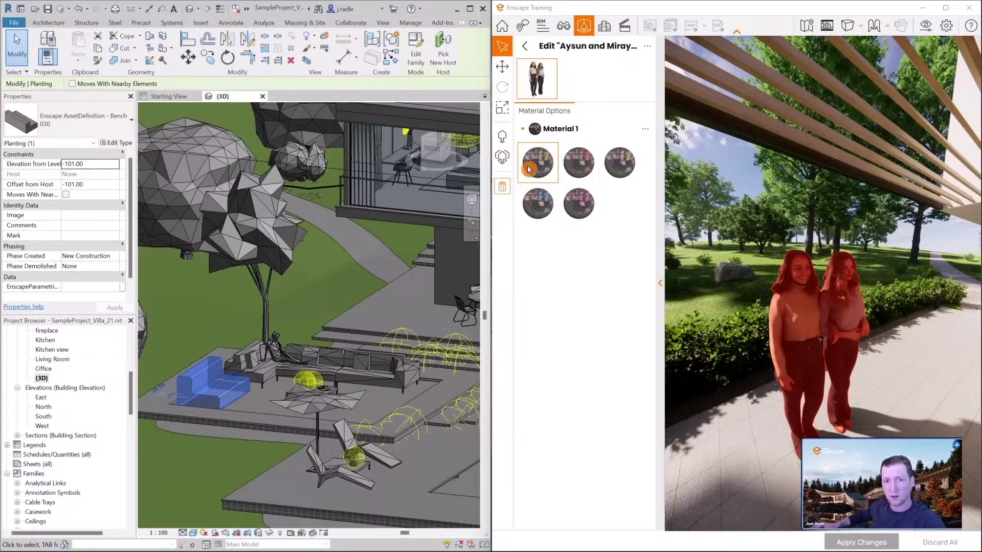
pyautogui.click(581, 171)
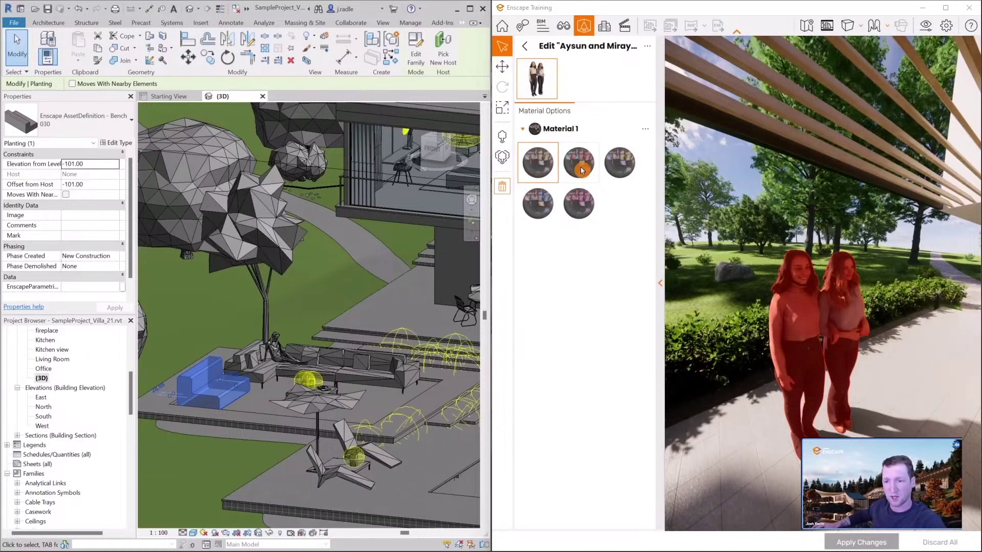
pyautogui.click(619, 168)
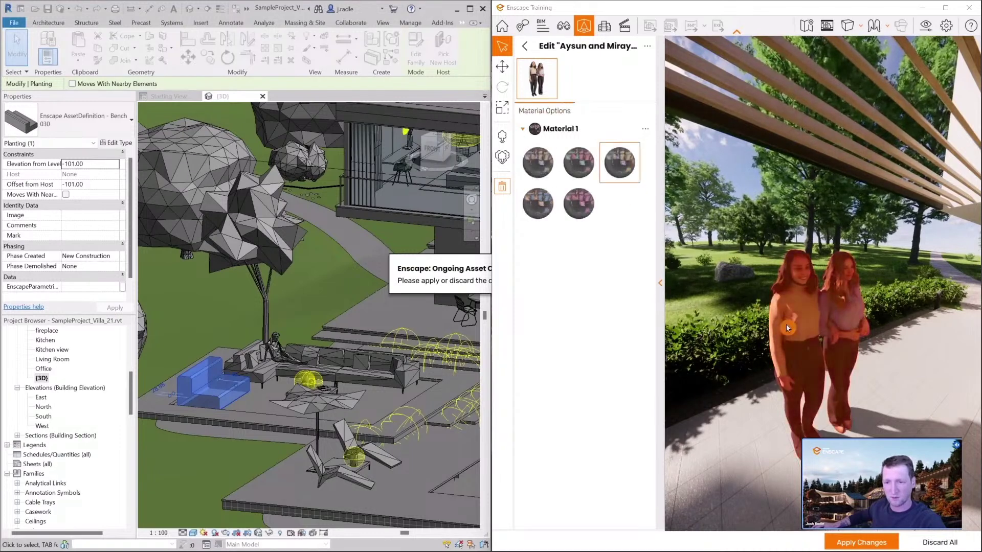
pyautogui.click(916, 383)
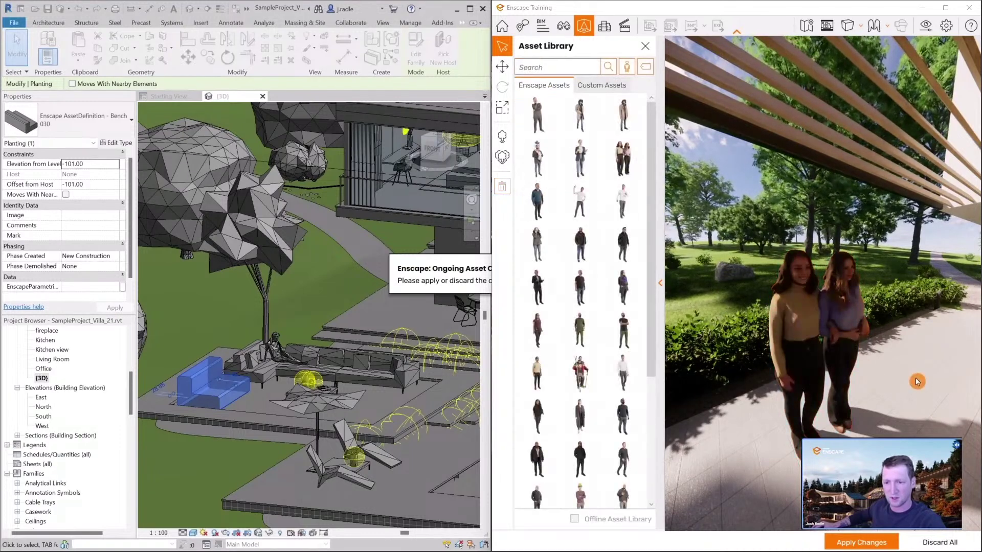
# Set Material 1 of the two-women asset to the fourth material option, deselect it, and apply the changes to the model.
pyautogui.click(798, 330)
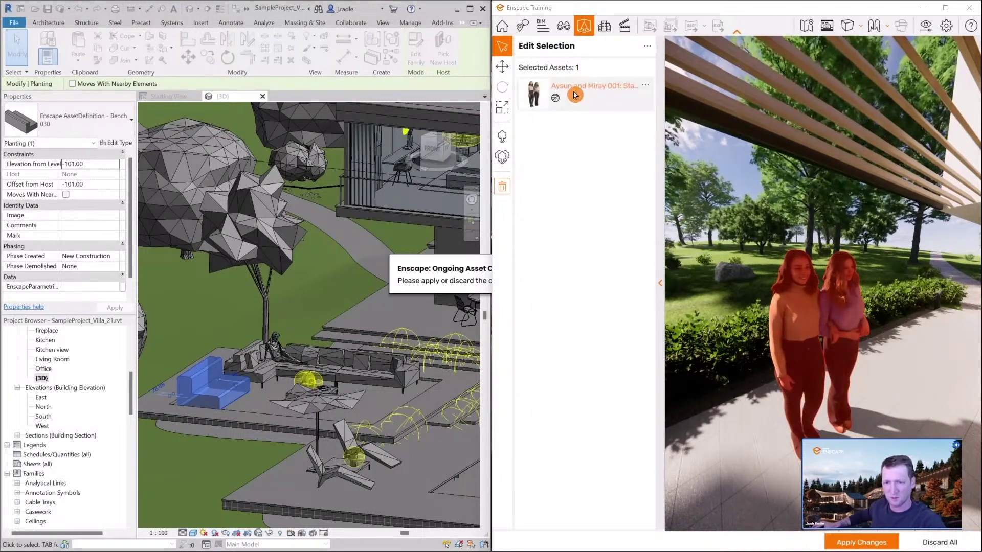
pyautogui.click(575, 95)
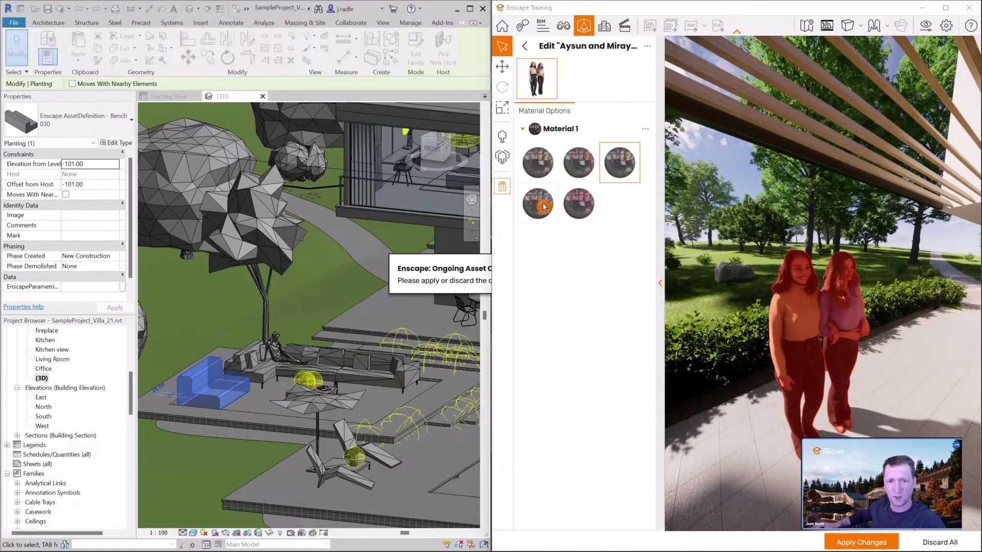
pyautogui.click(544, 206)
pyautogui.click(805, 351)
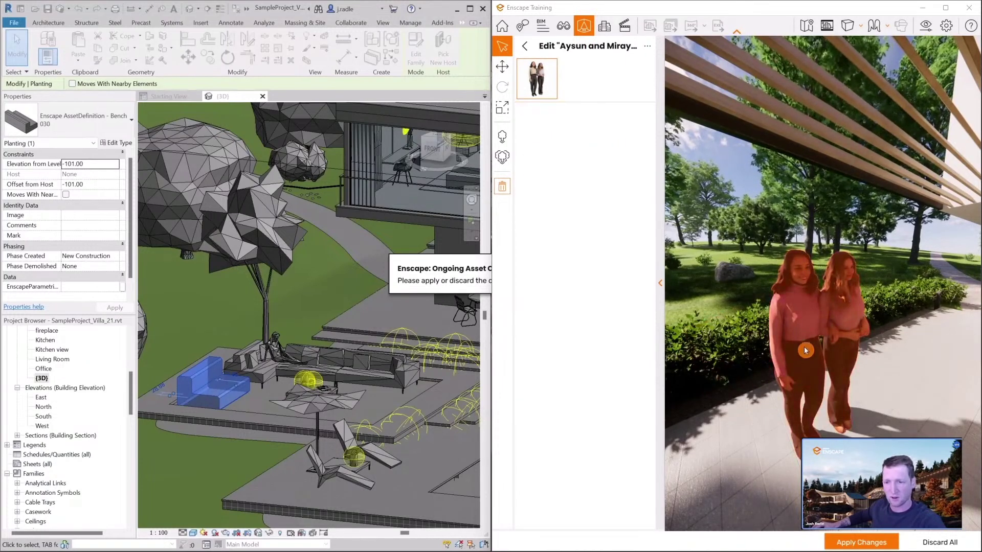
pyautogui.click(811, 460)
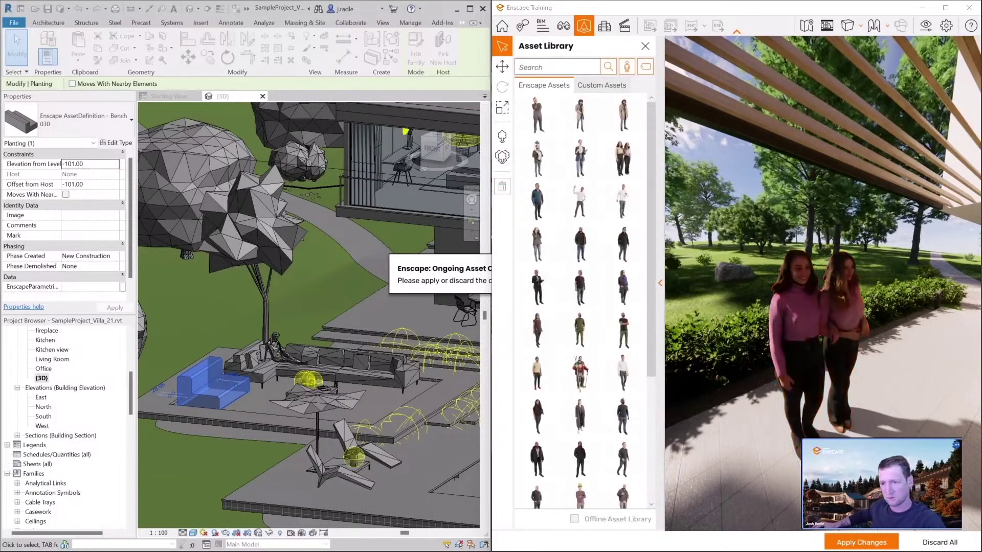
pyautogui.click(872, 540)
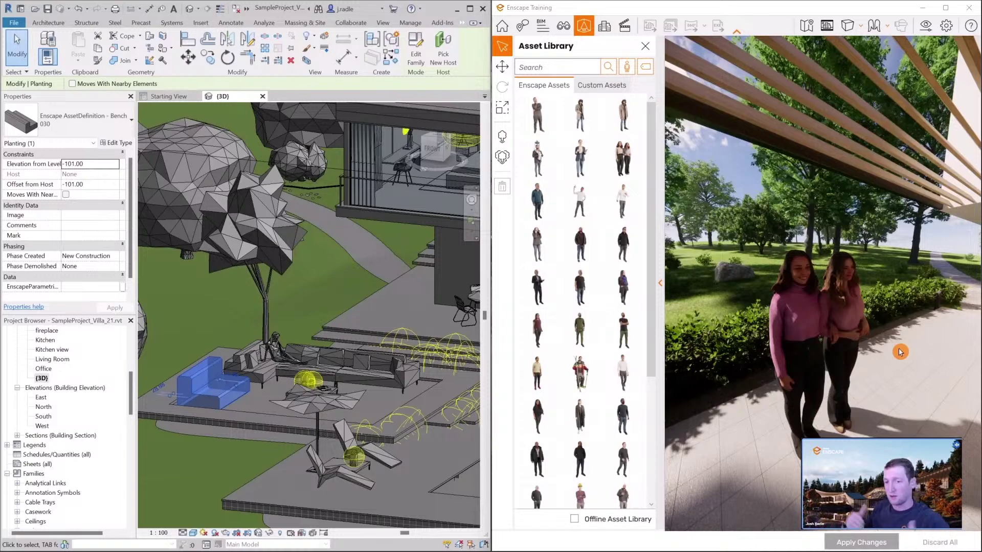
# Select all the Enscape assets across the whole villa site in an aerial overview of the rendering.
pyautogui.scroll(-10, 899, 359)
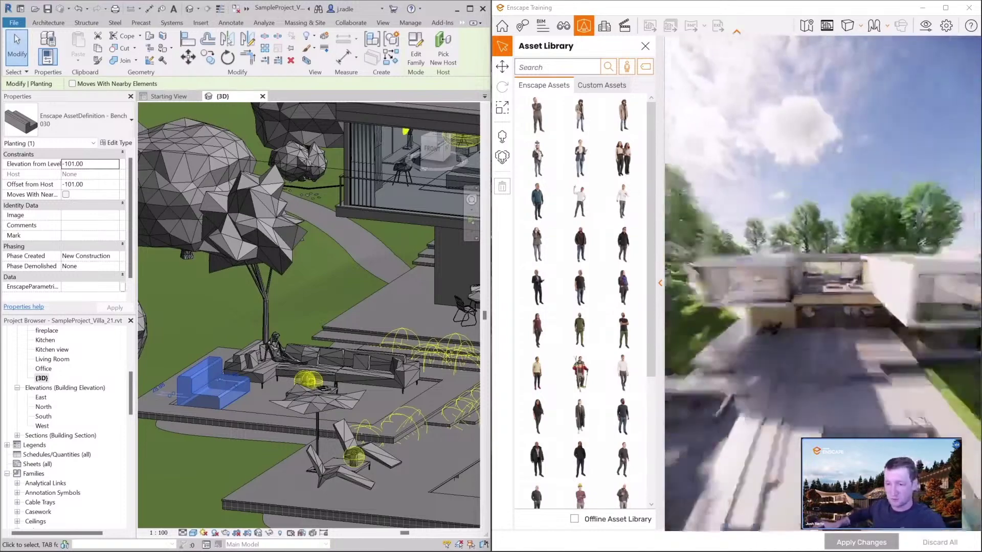
pyautogui.scroll(-10, 899, 359)
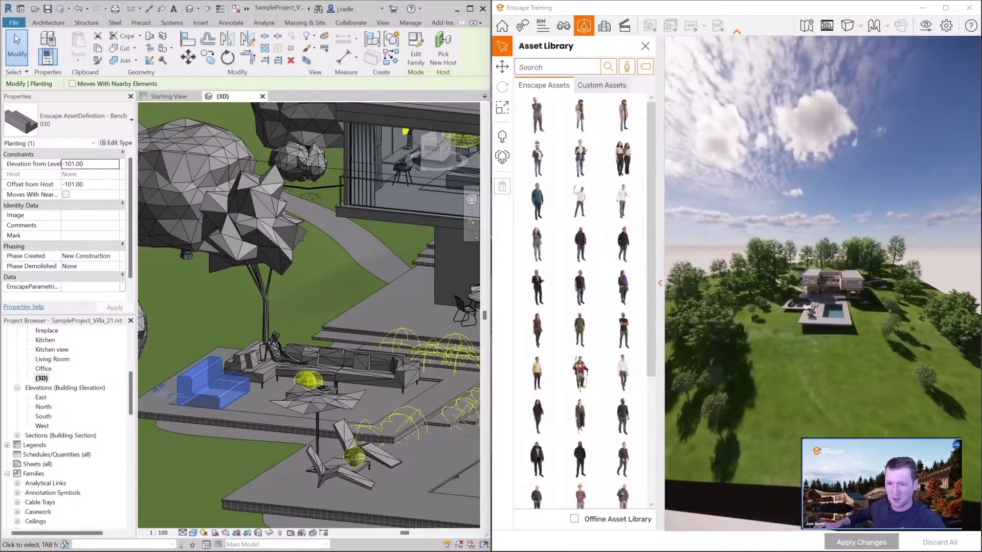
pyautogui.moveTo(898, 359); pyautogui.dragTo(890, 428, button='right')
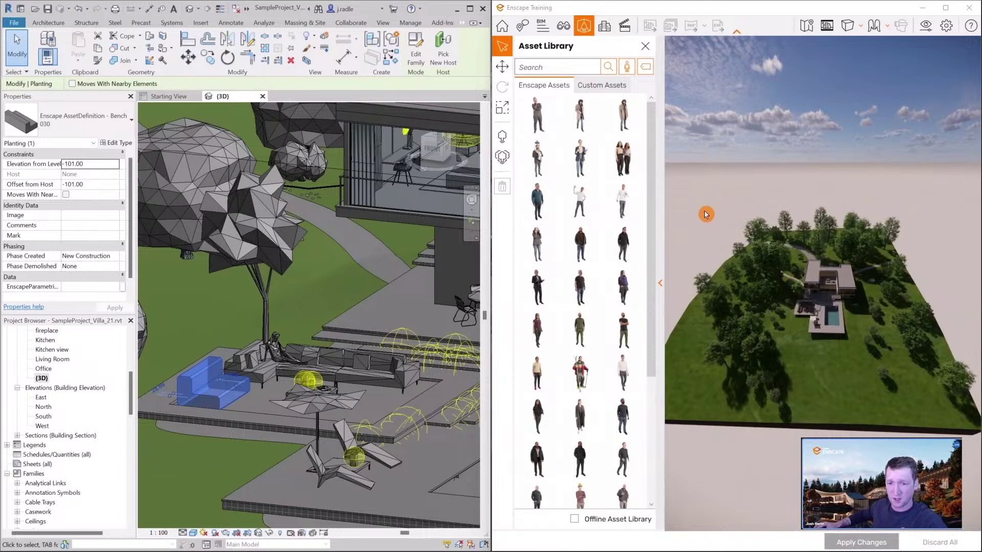
pyautogui.moveTo(685, 197); pyautogui.dragTo(977, 431)
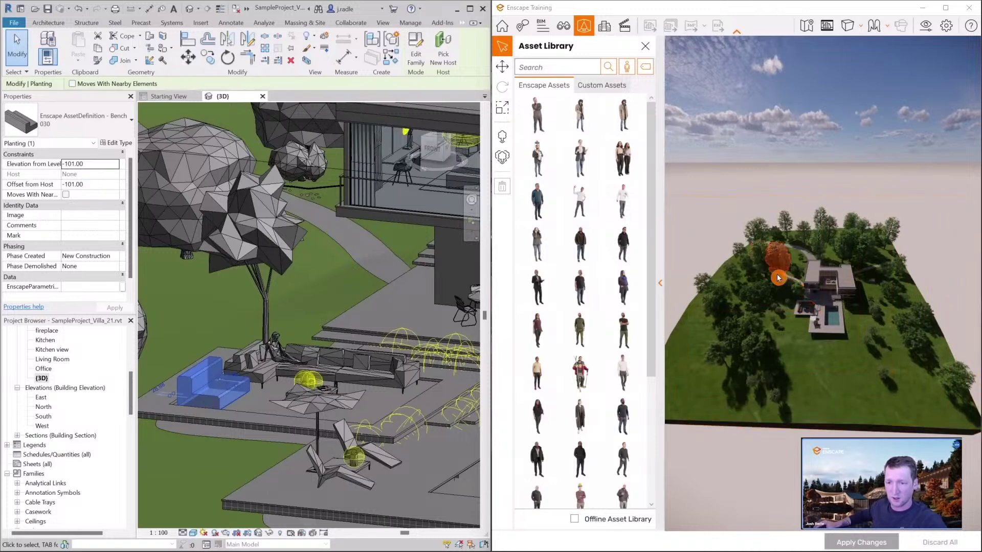
pyautogui.moveTo(778, 276); pyautogui.dragTo(781, 267, button='right')
pyautogui.click(684, 196)
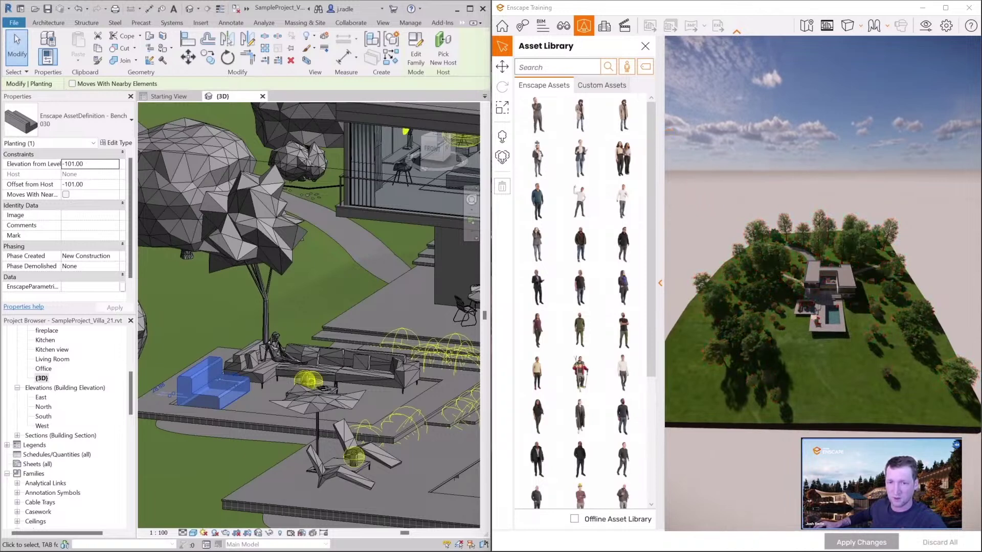
pyautogui.moveTo(667, 143); pyautogui.dragTo(978, 430)
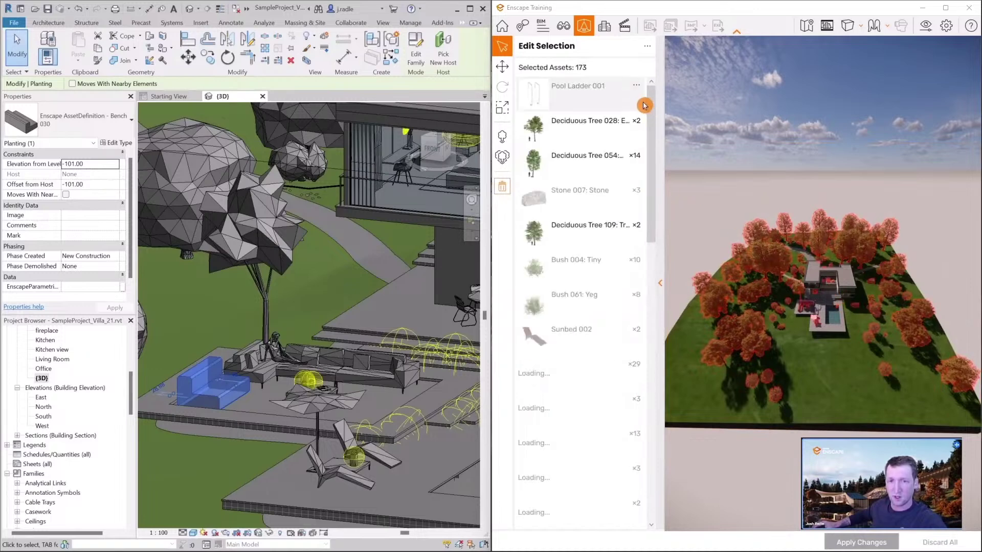
# Switch all selected Deciduous Tree 054 assets to the autumn-colored variant and apply the changes to the model.
pyautogui.moveTo(634, 106)
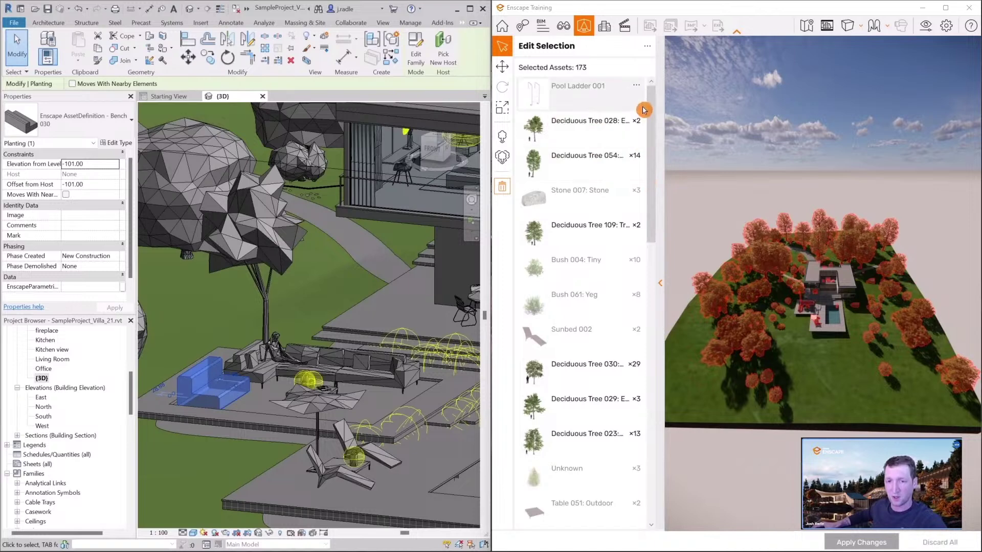
pyautogui.moveTo(643, 231)
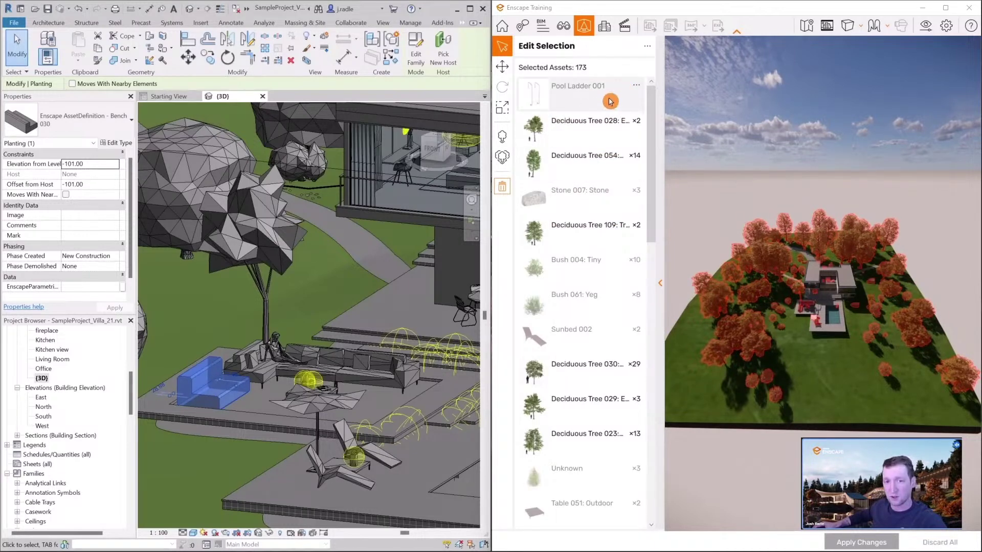
pyautogui.moveTo(608, 120)
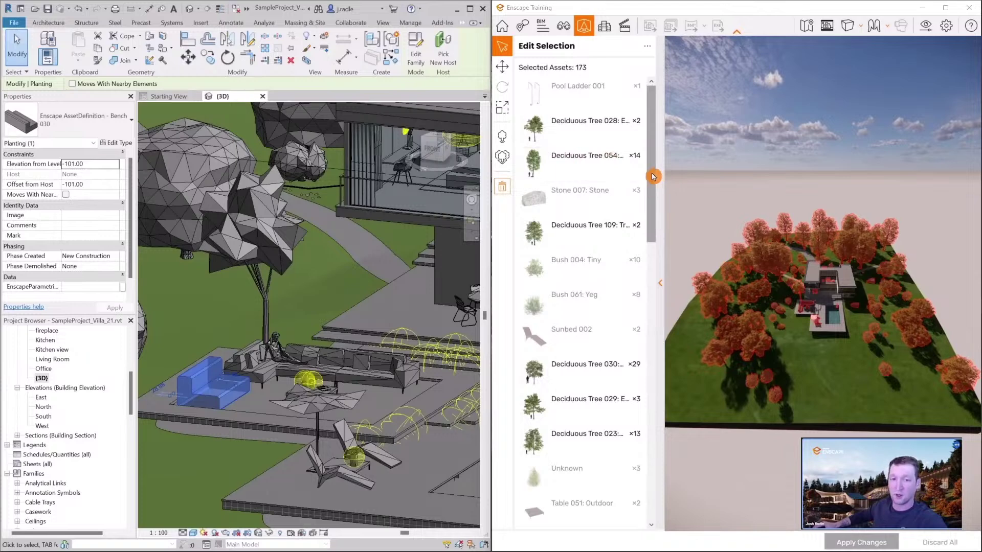
pyautogui.click(587, 166)
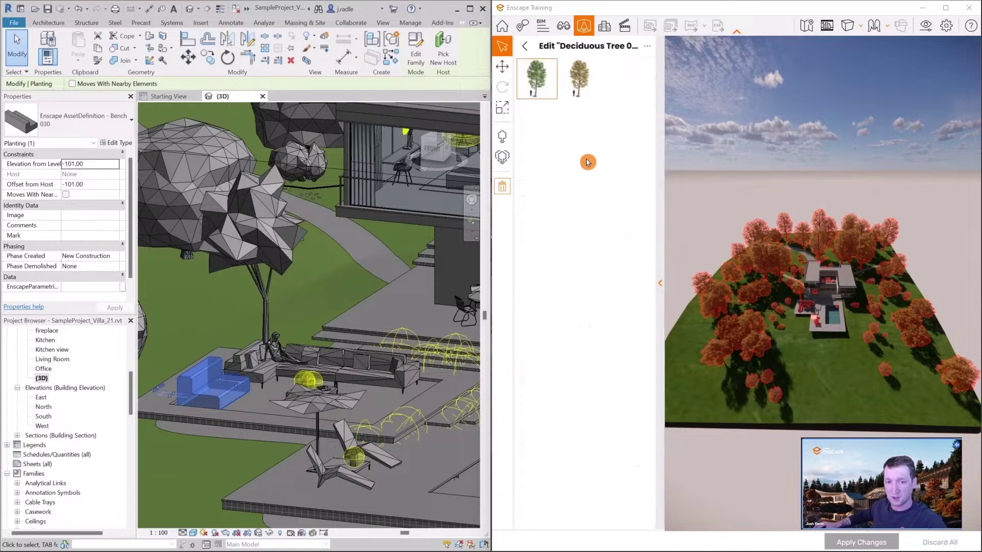
pyautogui.click(576, 85)
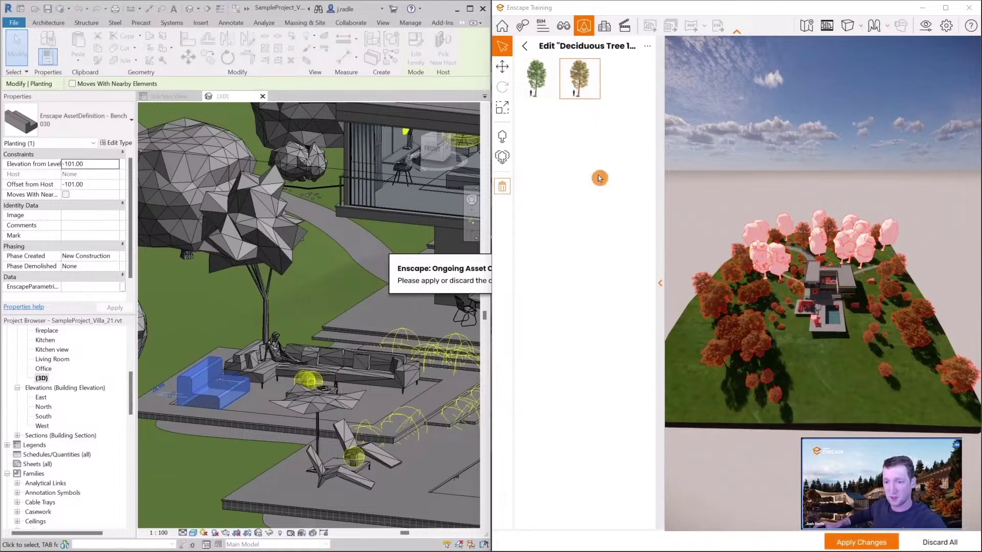
pyautogui.click(861, 542)
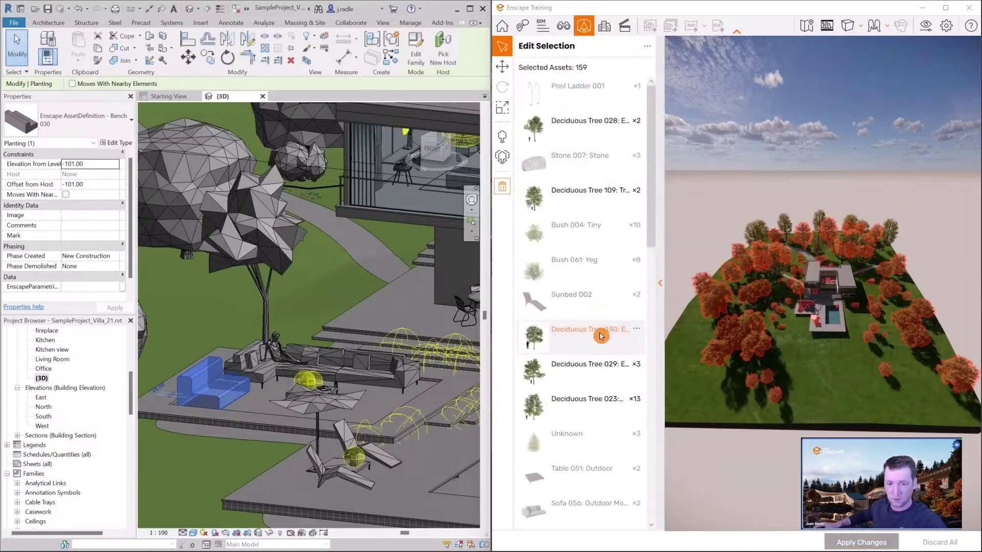
# Switch all selected Deciduous Tree 023 assets to the autumn-colored variant, apply the changes to the model, and leave the asset library.
pyautogui.click(599, 406)
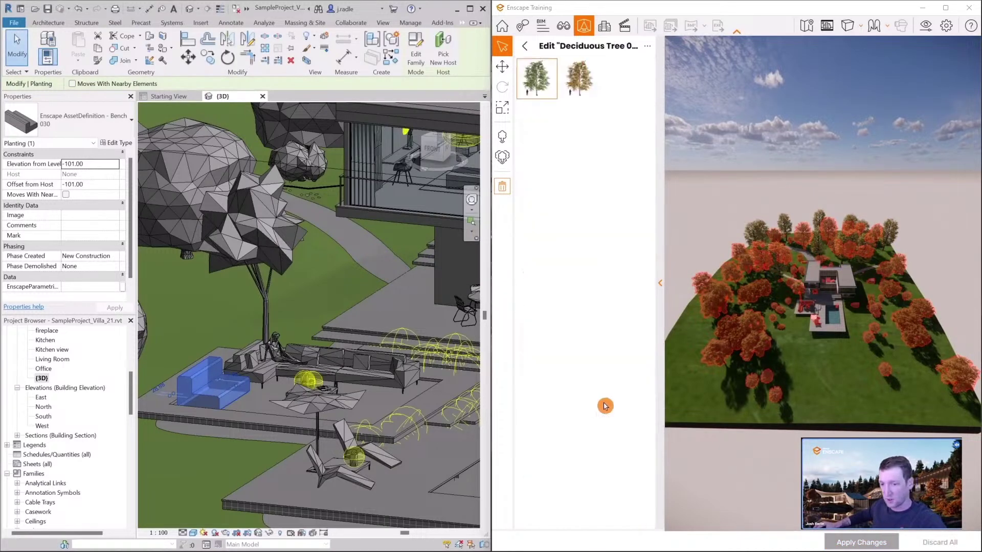
pyautogui.click(571, 88)
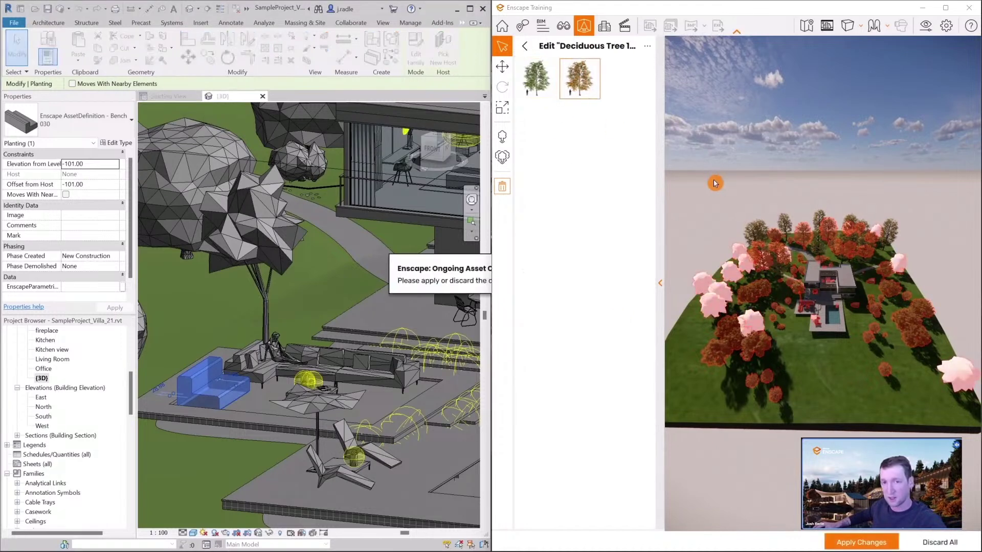
pyautogui.click(871, 542)
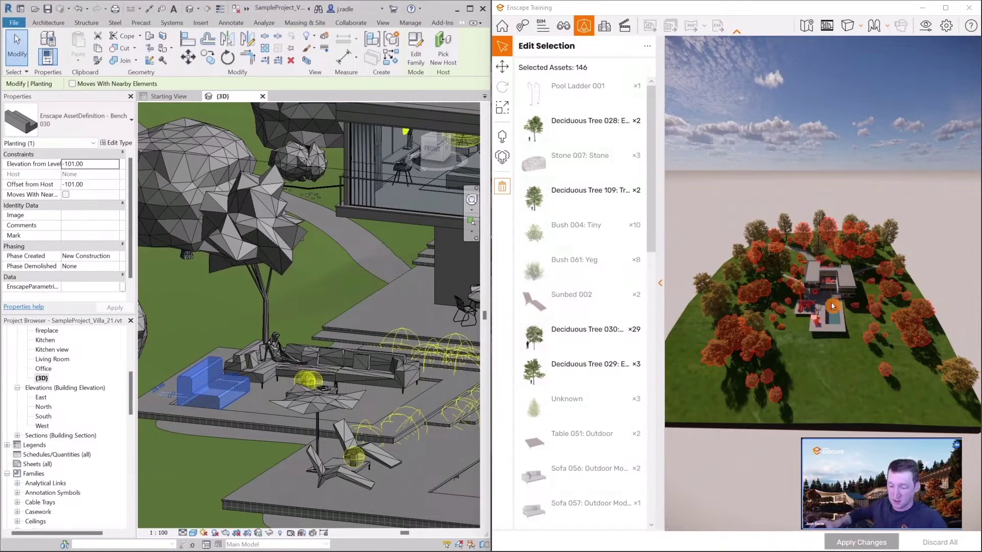
pyautogui.scroll(1, 831, 306)
pyautogui.click(817, 324)
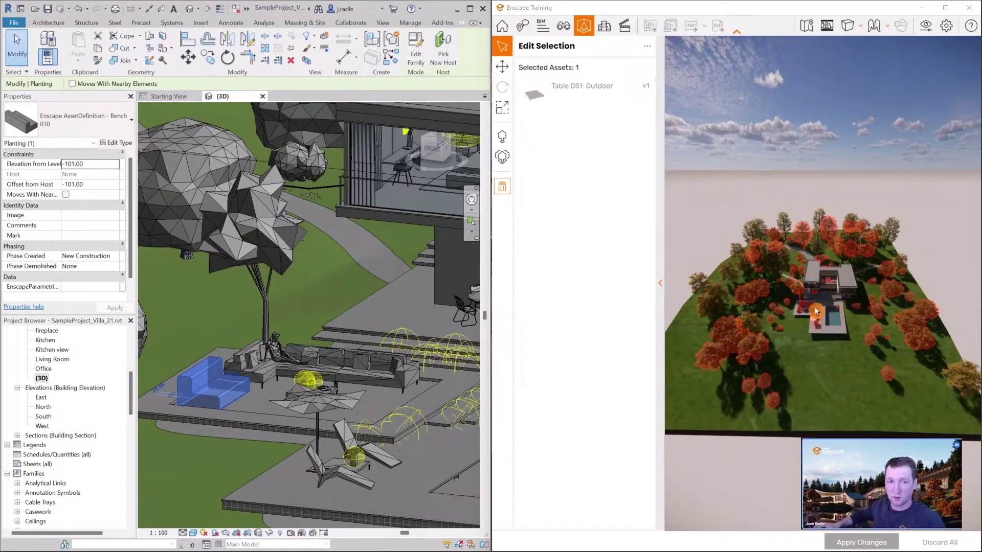
pyautogui.press('Escape')
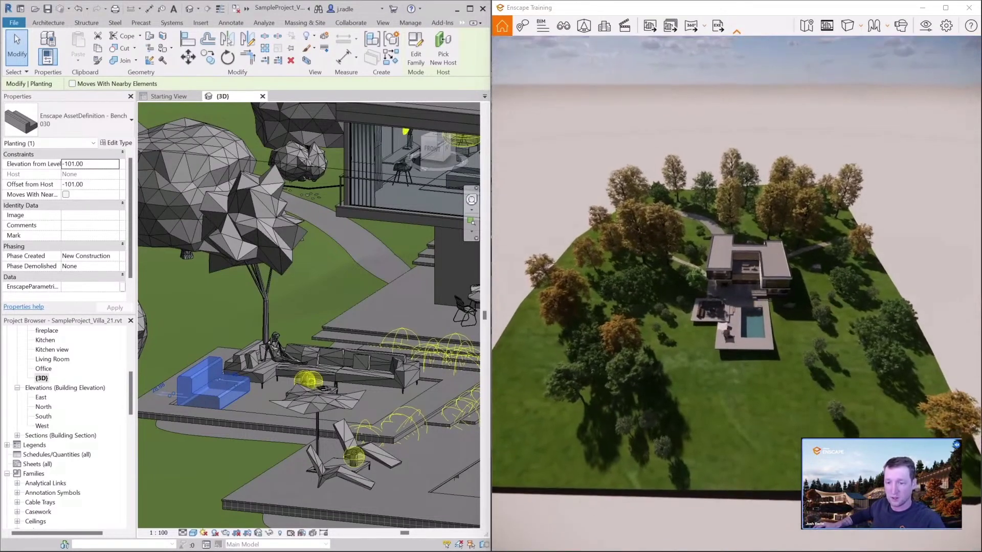
# Select all Chair 039 assets in the villa, starting from a chair at the dining table.
pyautogui.press('w')
pyautogui.press('w')
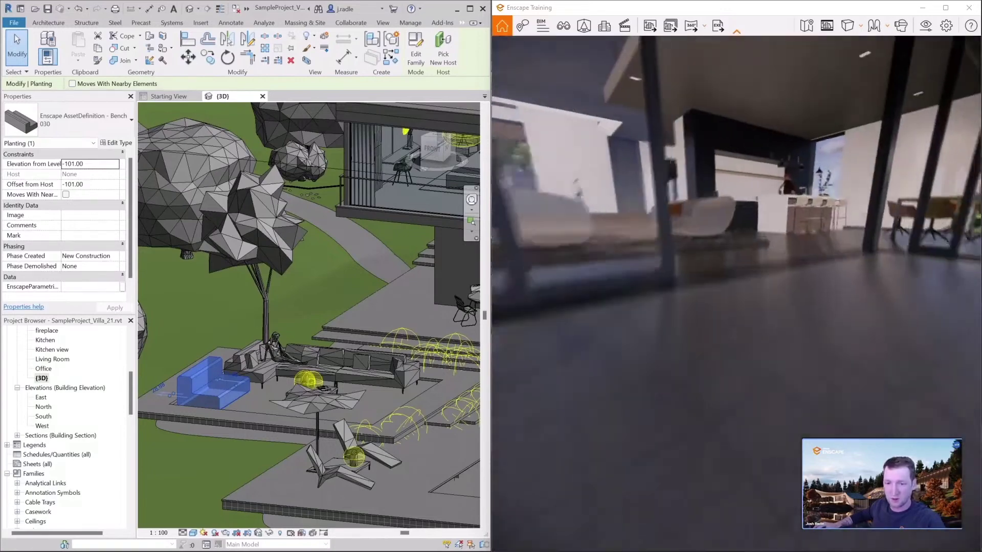
pyautogui.press('e')
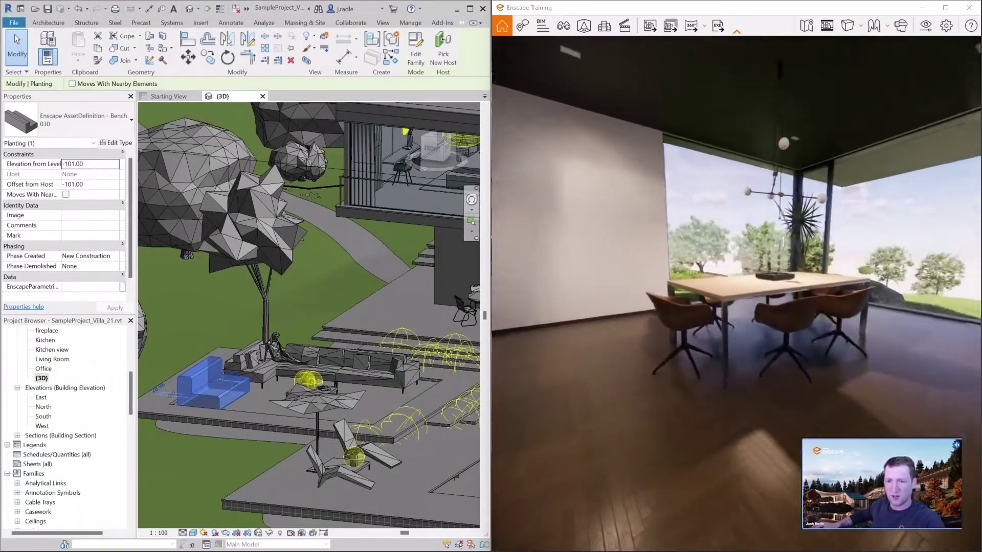
pyautogui.press('w')
pyautogui.click(582, 33)
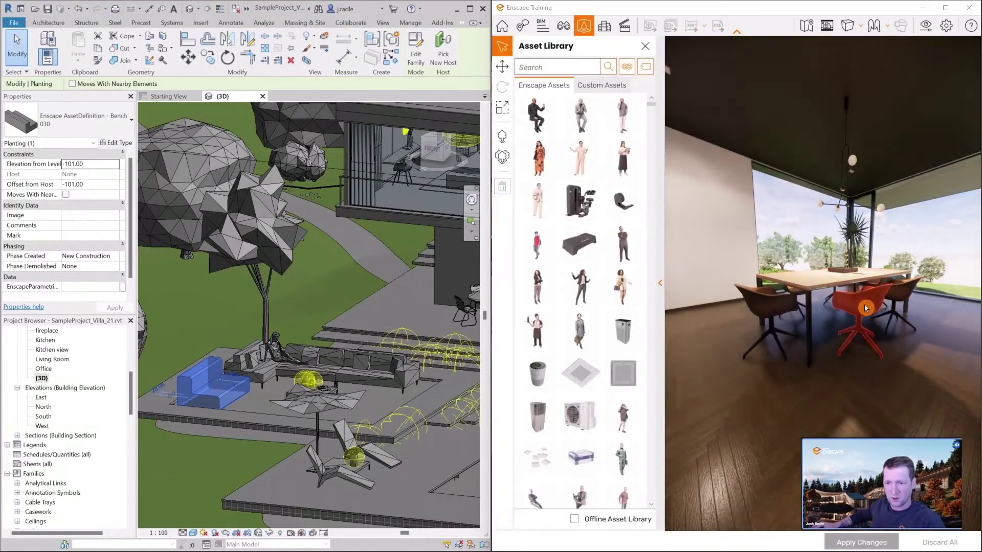
pyautogui.click(864, 306)
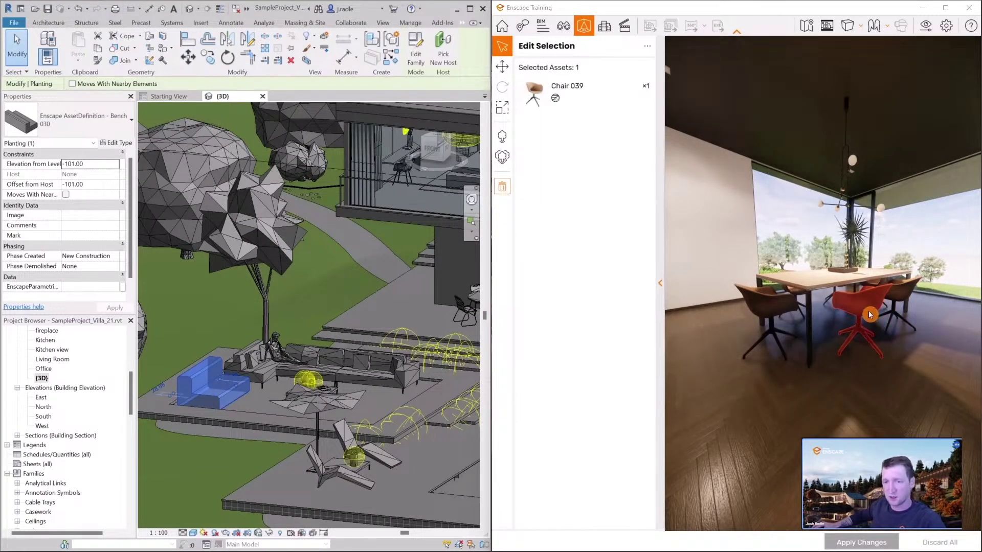
pyautogui.rightClick(867, 306)
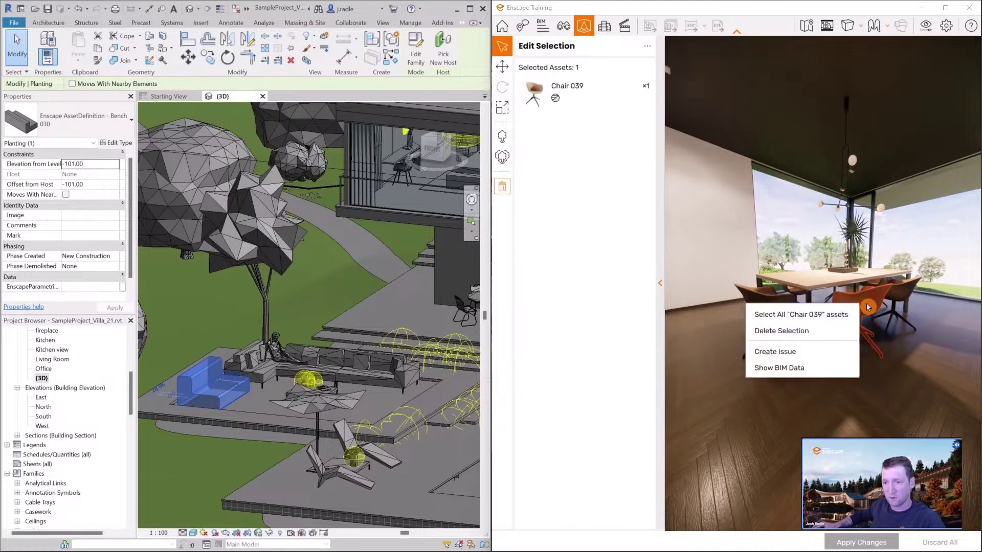
pyautogui.click(827, 315)
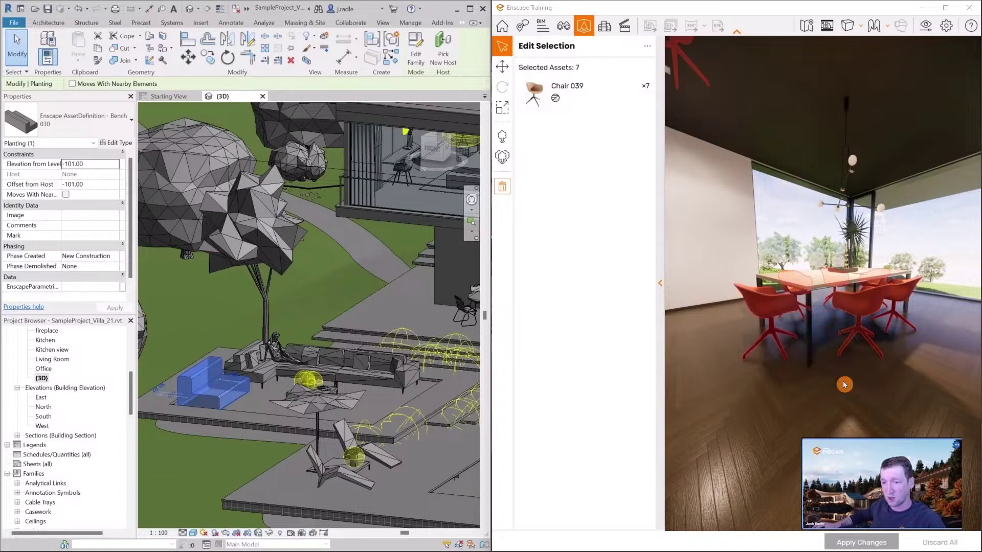
# Change the selected Chair 039 assets to the fourth chair variant with the second wood option for Material 2, and apply the changes.
pyautogui.click(577, 97)
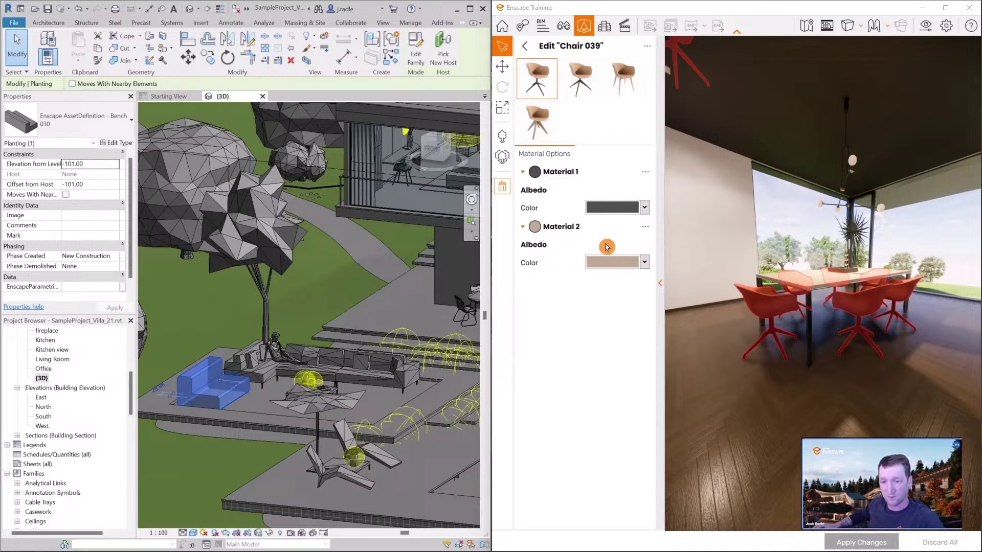
pyautogui.click(537, 123)
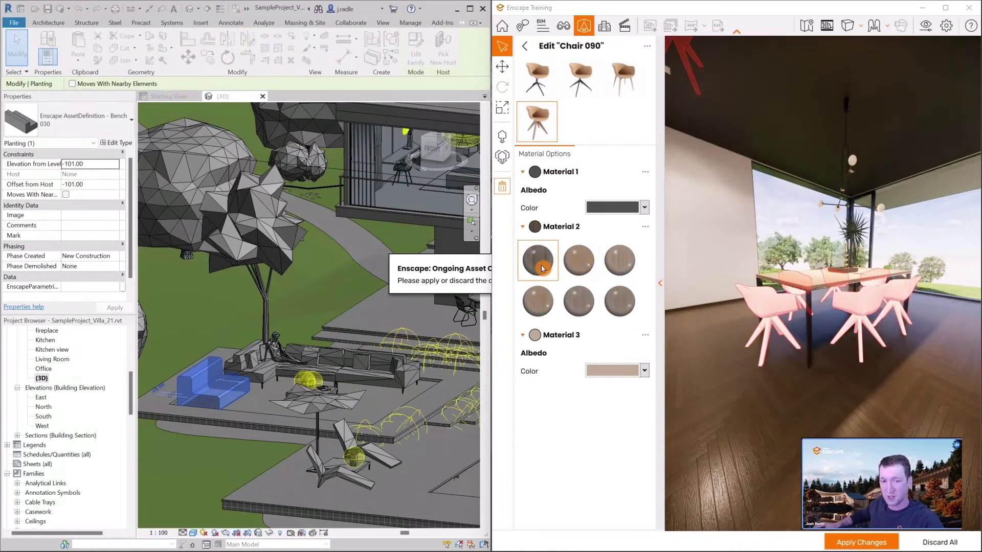
pyautogui.click(581, 266)
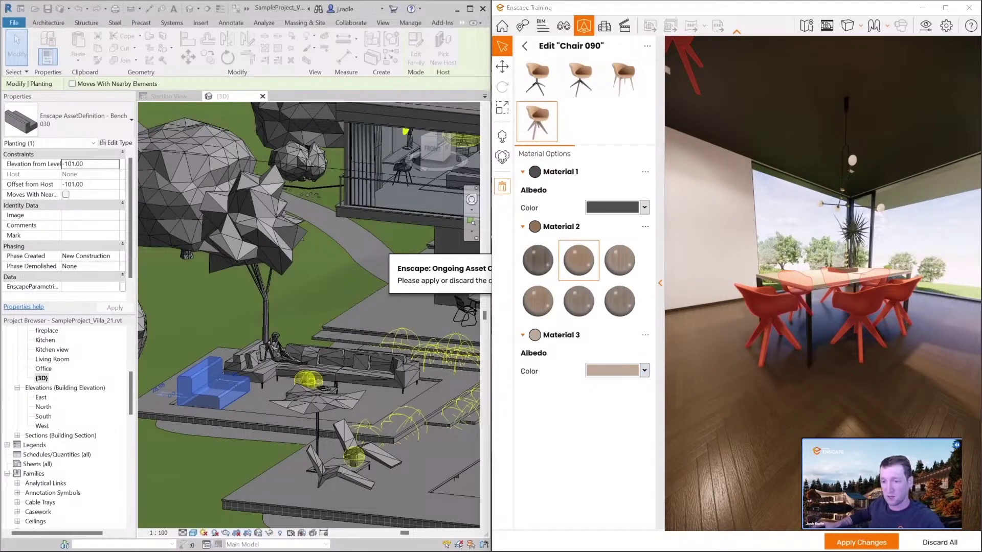
pyautogui.click(858, 543)
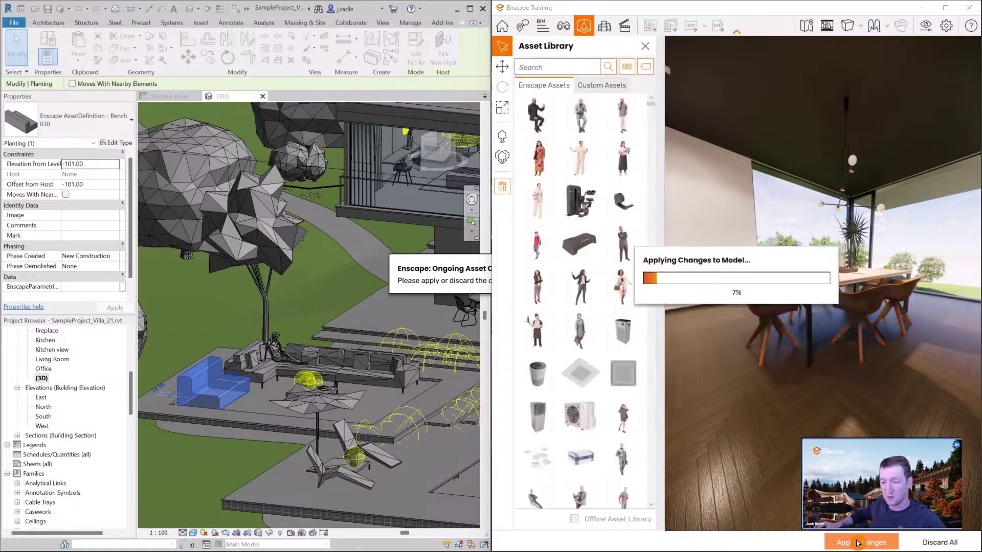
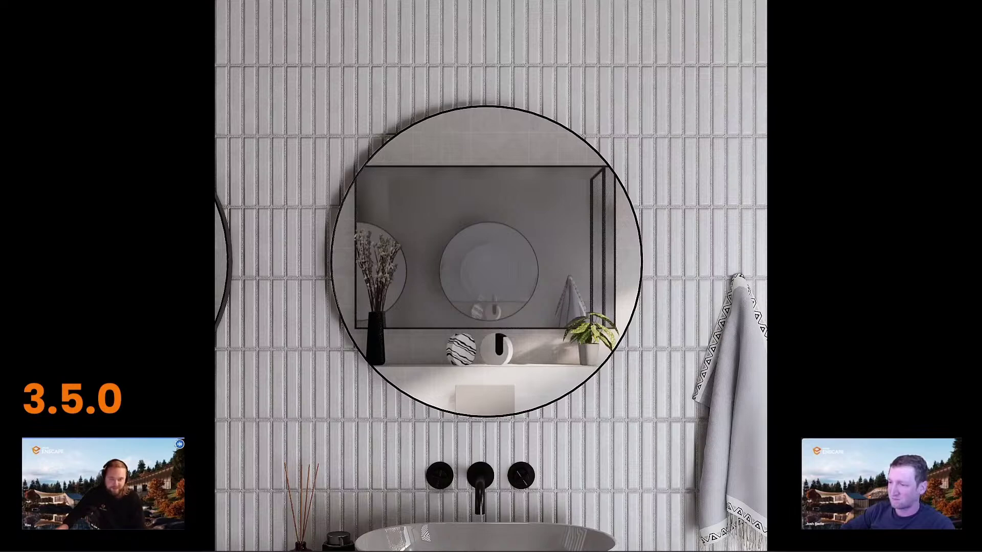
pyautogui.press('Left')
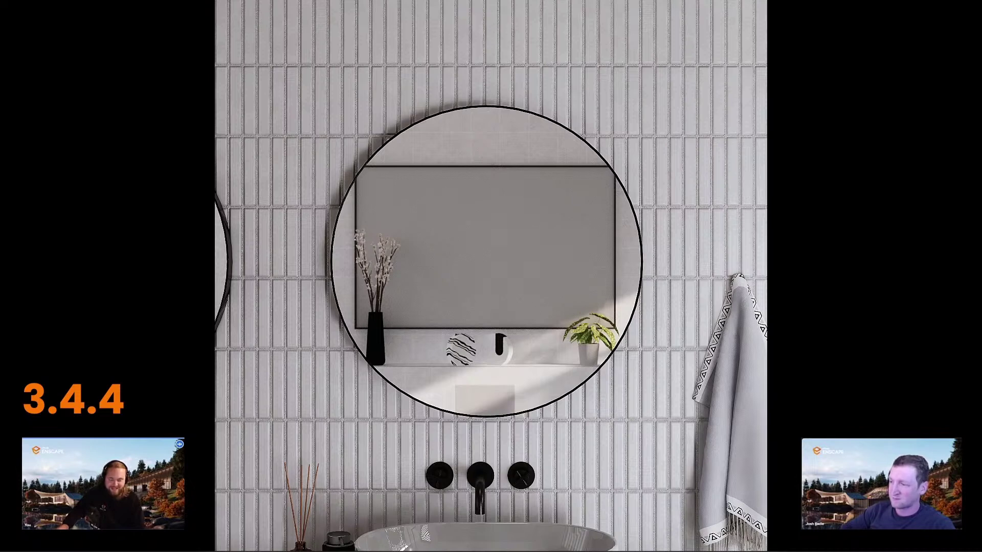
pyautogui.press('Right')
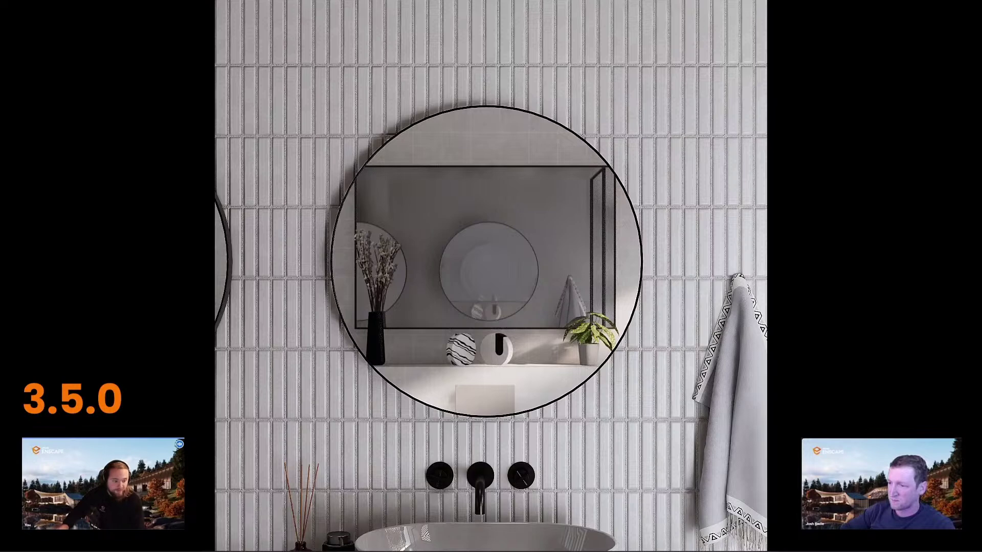
pyautogui.press('Left')
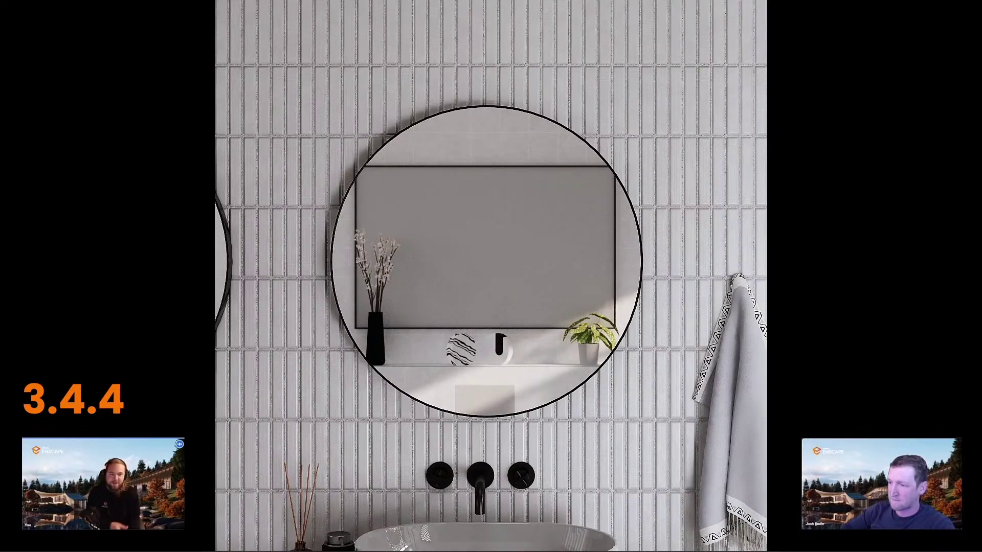
pyautogui.press('Right')
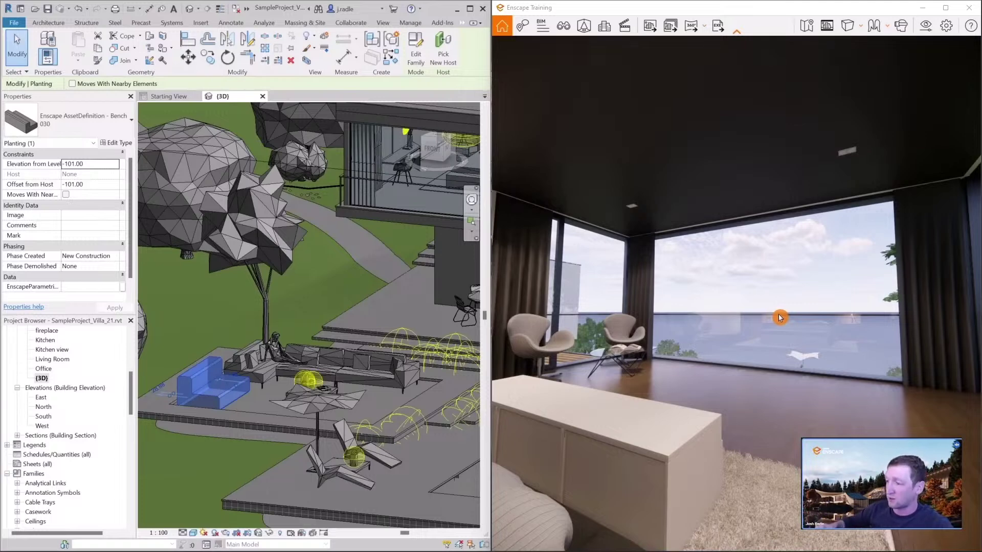
# In the visual settings' output options, enable exporting Object-ID, Material-ID, Depth and Alpha channels and applying the alpha channel to PNG images.
pyautogui.click(924, 34)
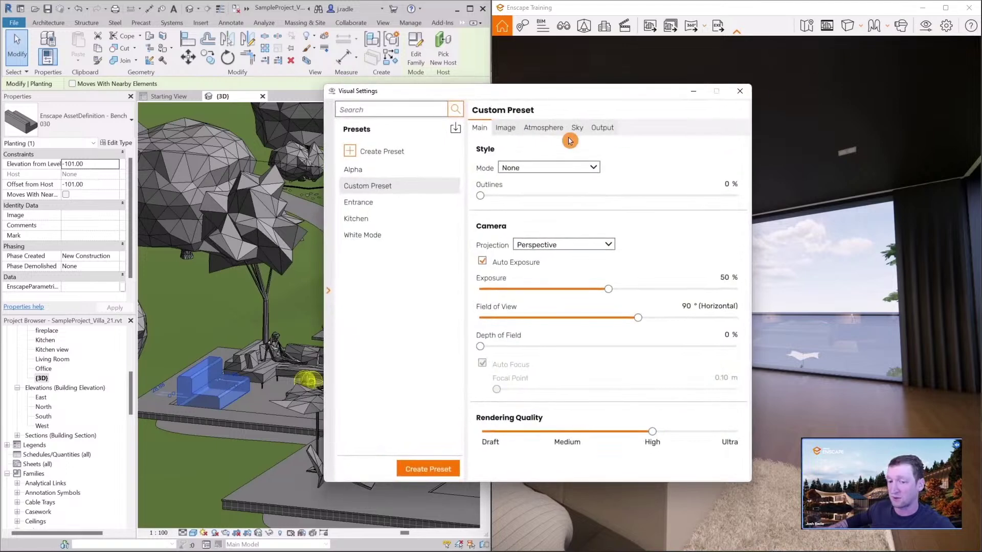
pyautogui.click(578, 129)
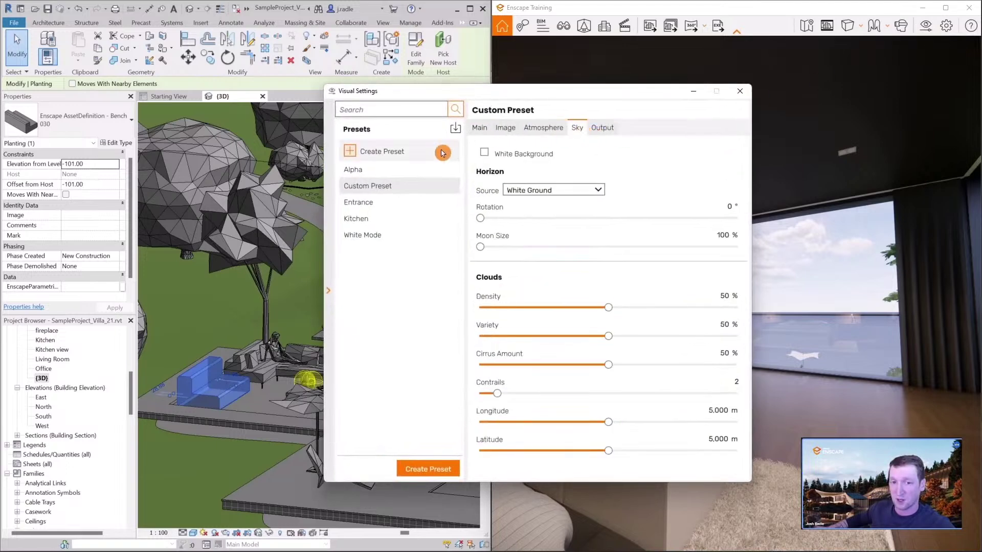
pyautogui.click(328, 290)
pyautogui.click(467, 132)
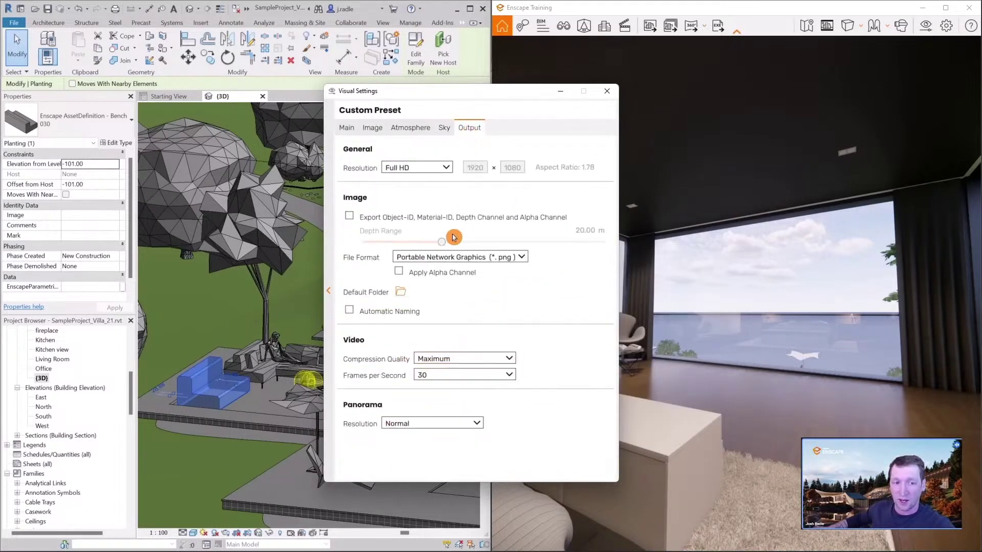
pyautogui.click(350, 216)
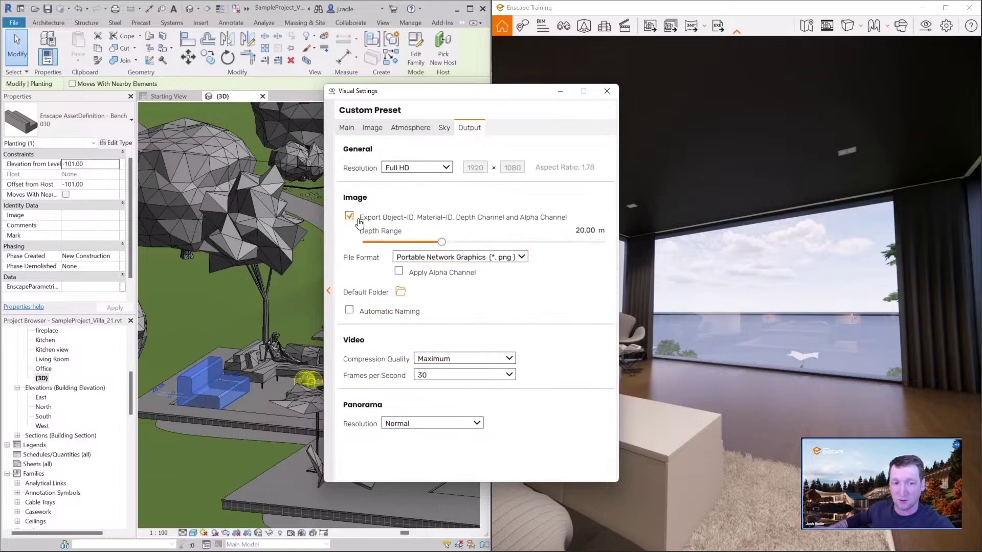
pyautogui.click(412, 273)
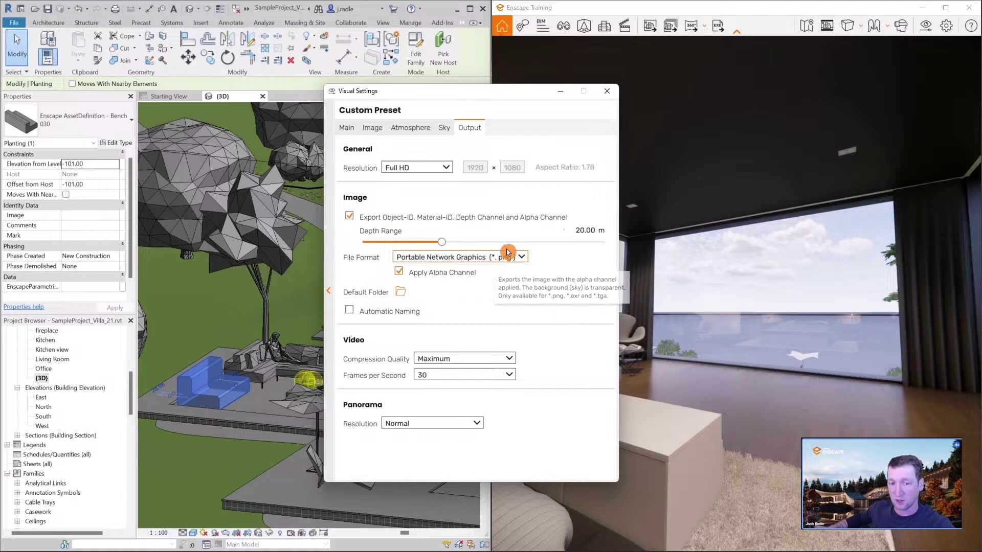
pyautogui.click(605, 93)
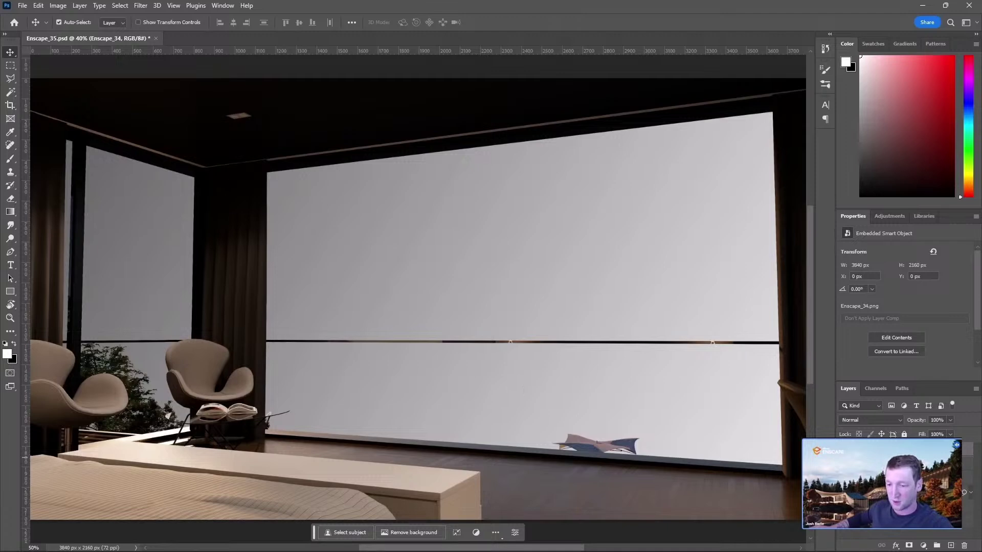
# In Photoshop's Enscape_35.psd, show the sunny mountain landscape behind the windows and brighten the room by toggling the layers' visibility.
pyautogui.click(844, 480)
pyautogui.click(844, 479)
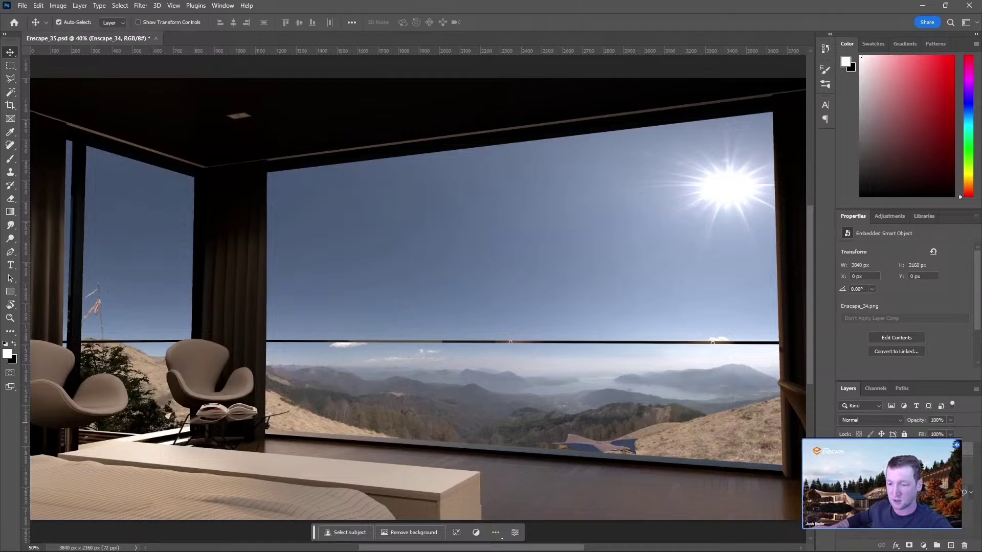
pyautogui.click(844, 451)
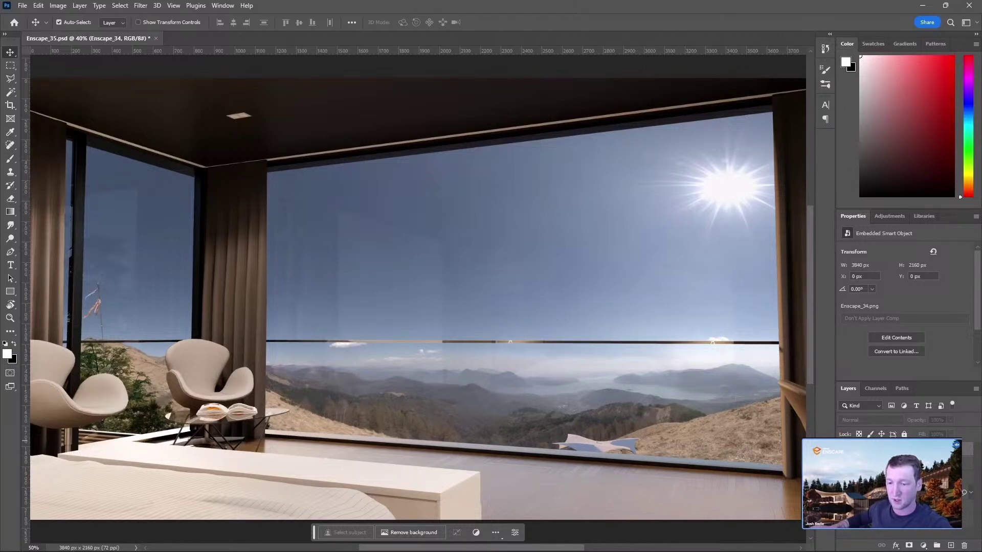
# Replace the window backdrop with the clarens_night_02_4k landscape layer and move it to about X -581 px, Y -175 px.
pyautogui.click(843, 492)
pyautogui.click(843, 506)
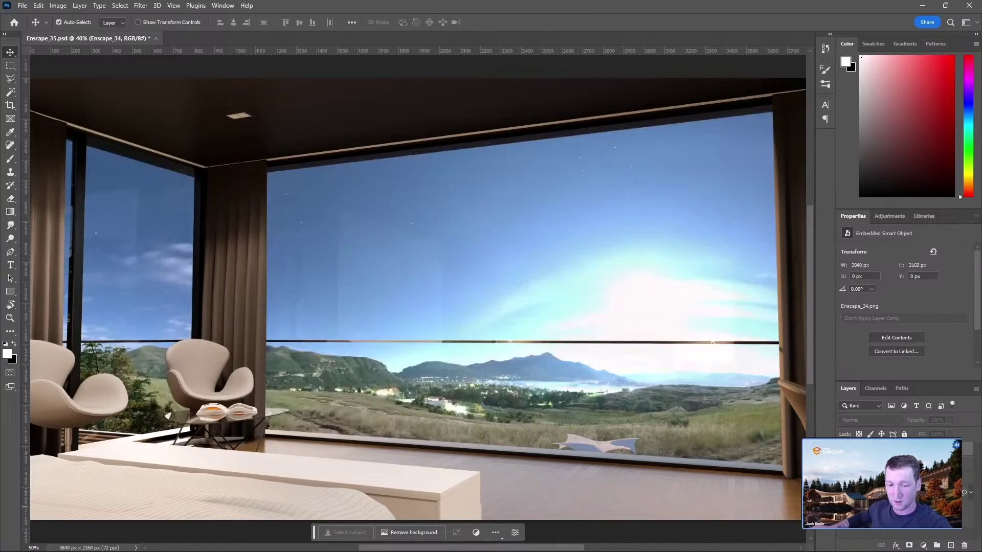
pyautogui.moveTo(608, 322); pyautogui.dragTo(635, 298)
pyautogui.moveTo(498, 294); pyautogui.dragTo(528, 294)
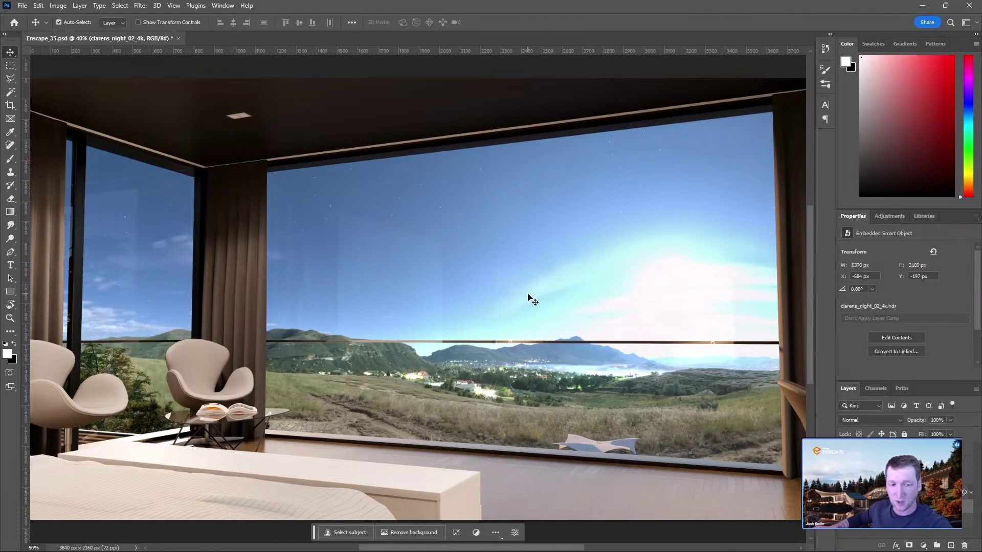
pyautogui.moveTo(422, 303); pyautogui.dragTo(442, 308)
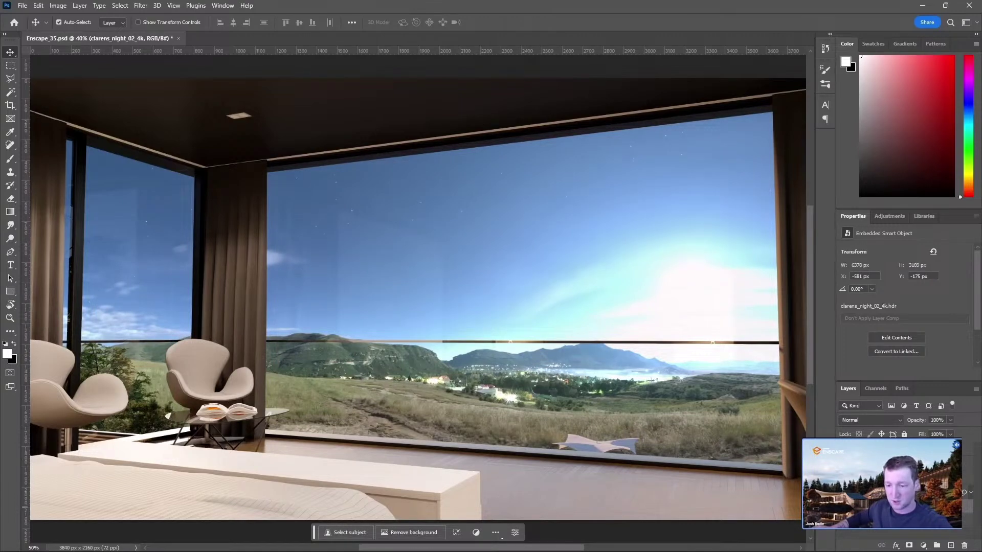
# Show the qwantani_4k landscape as the backdrop instead, positioned at about X -315 px, Y -289 px, and minimize Photoshop.
pyautogui.click(843, 507)
pyautogui.click(843, 522)
pyautogui.moveTo(565, 300); pyautogui.dragTo(548, 281)
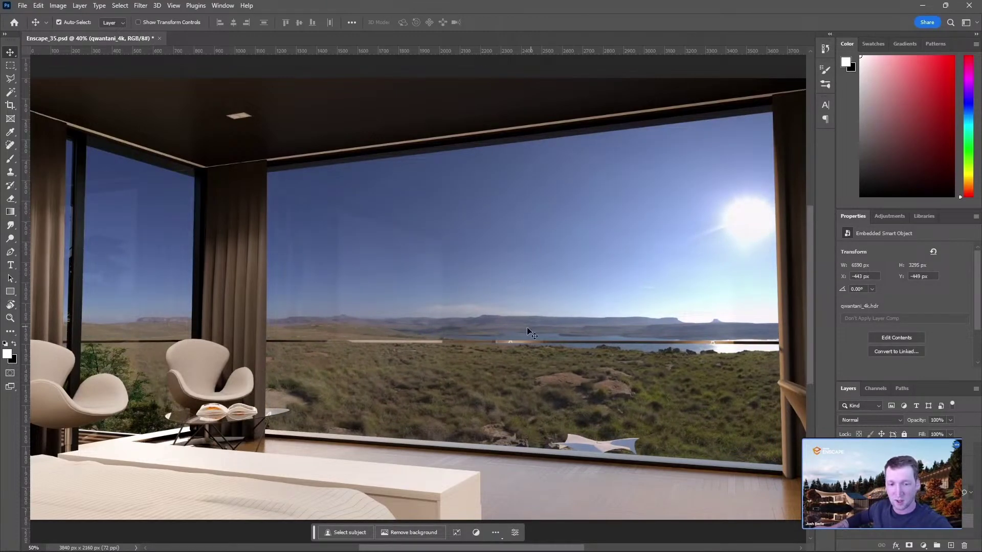
pyautogui.moveTo(302, 271); pyautogui.dragTo(575, 292)
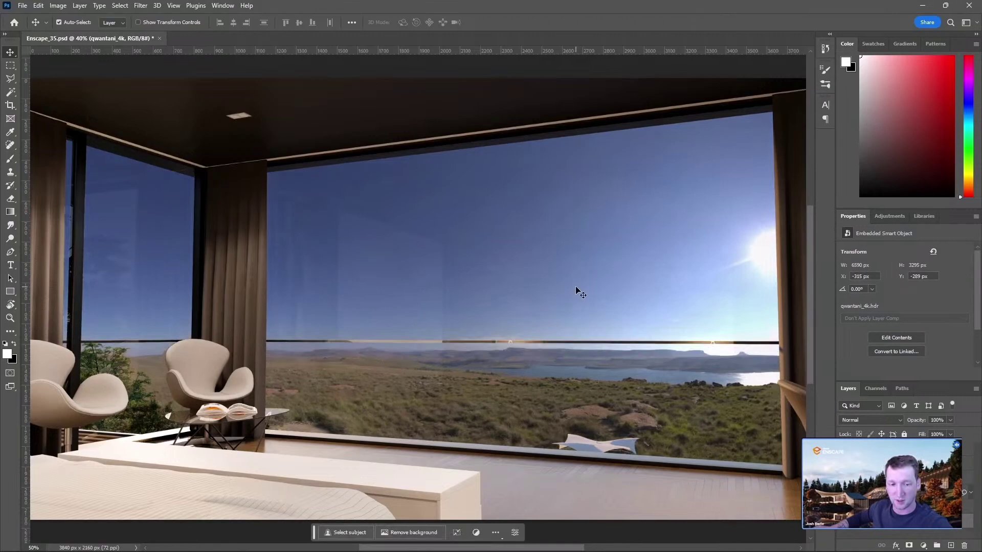
pyautogui.click(574, 290)
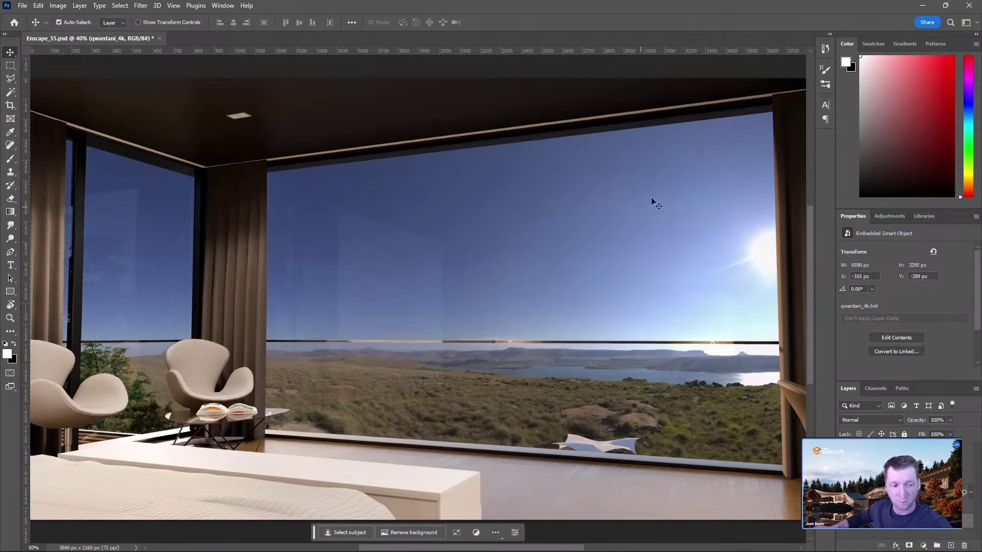
pyautogui.click(923, 6)
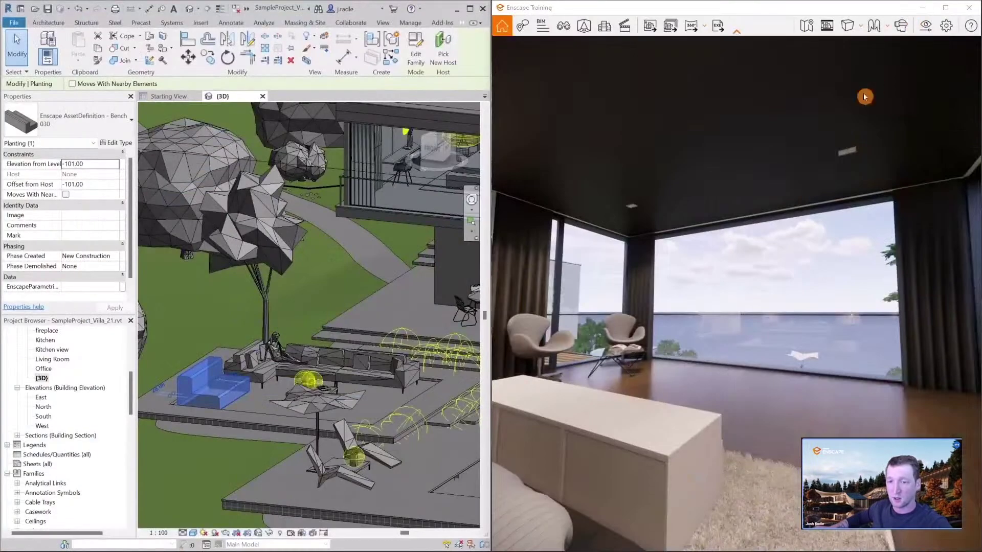
# Review the visual settings' output options for exporting the channels and applying the alpha channel to PNG images.
pyautogui.click(926, 26)
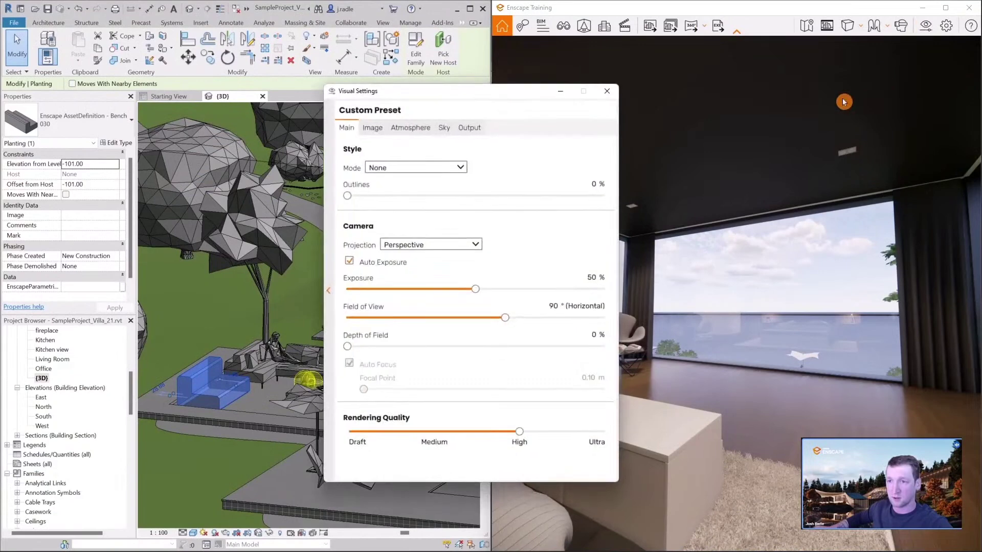
pyautogui.click(444, 128)
pyautogui.click(469, 128)
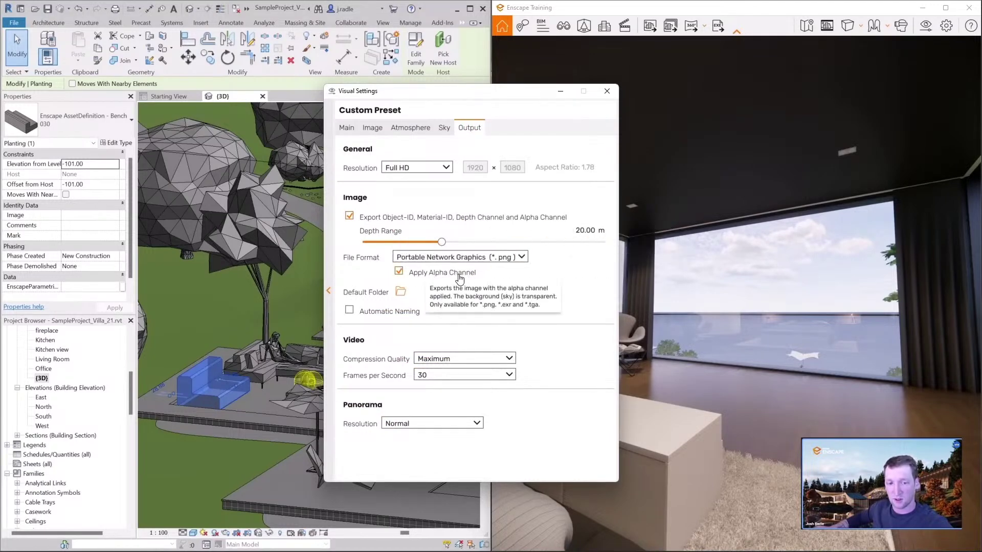
pyautogui.click(607, 91)
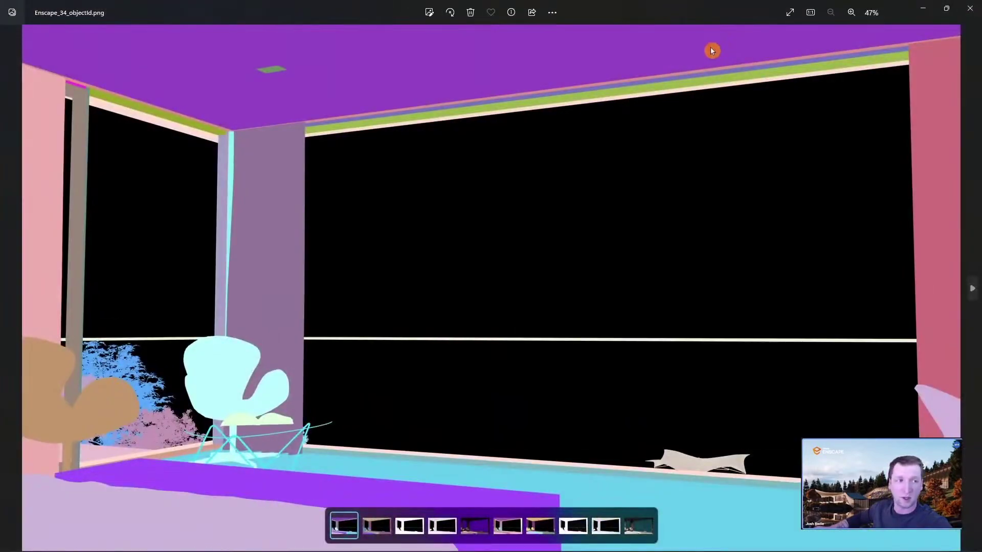
# Browse the exported Enscape_34 channel images from the object ID through the alpha mask and depth to the transparent render.
pyautogui.press('Right')
pyautogui.press('Right')
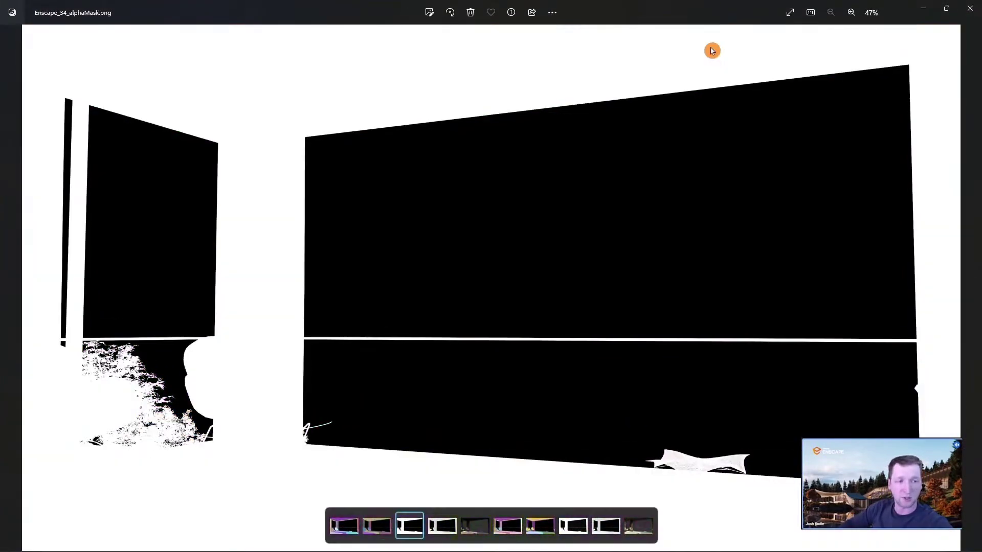
pyautogui.press('Right')
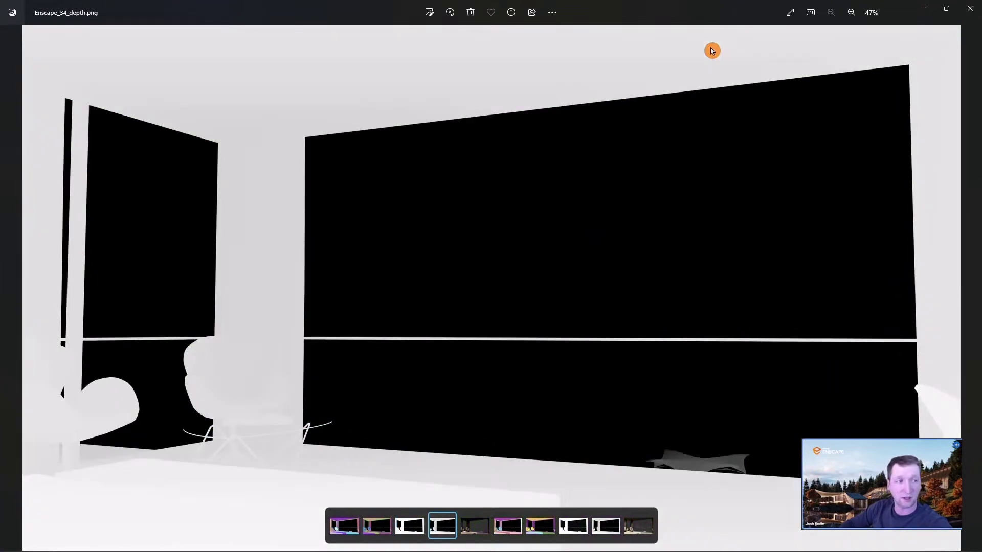
pyautogui.press('Right')
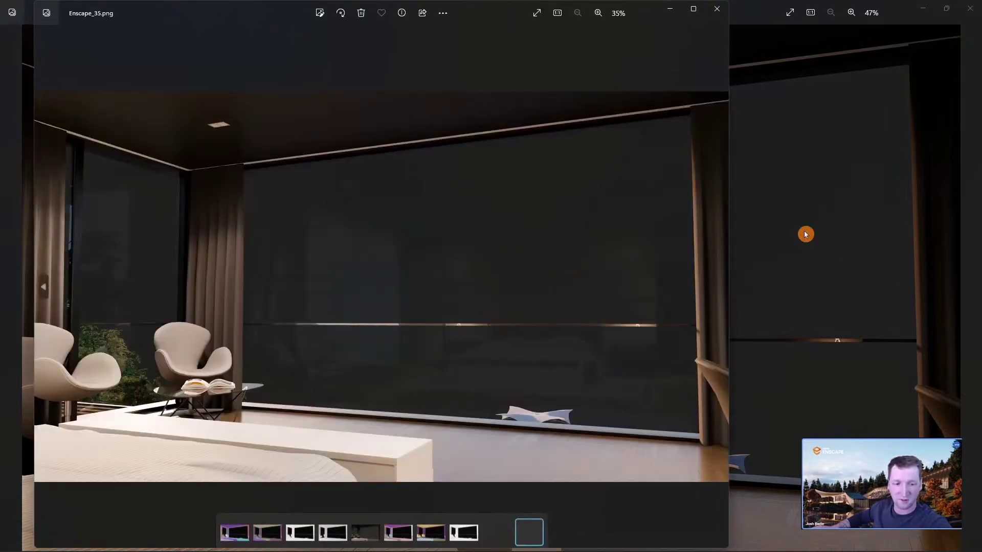
# Compare Enscape_34.png and Enscape_35.png side by side and close both images.
pyautogui.moveTo(491, 11); pyautogui.dragTo(979, 116)
pyautogui.click(184, 196)
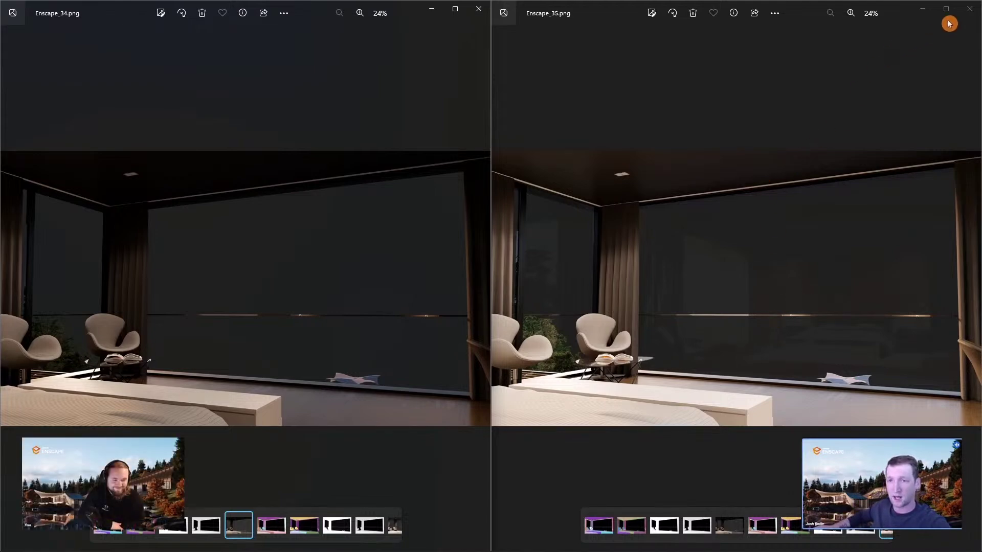
pyautogui.click(964, 16)
pyautogui.click(479, 9)
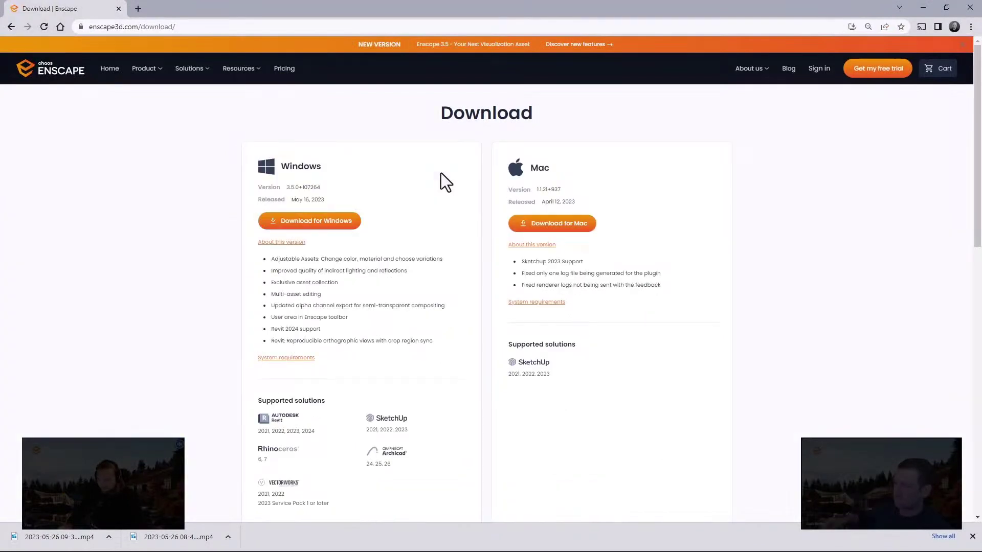
# Look through the release details on the Enscape download page.
pyautogui.scroll(-3, 409, 289)
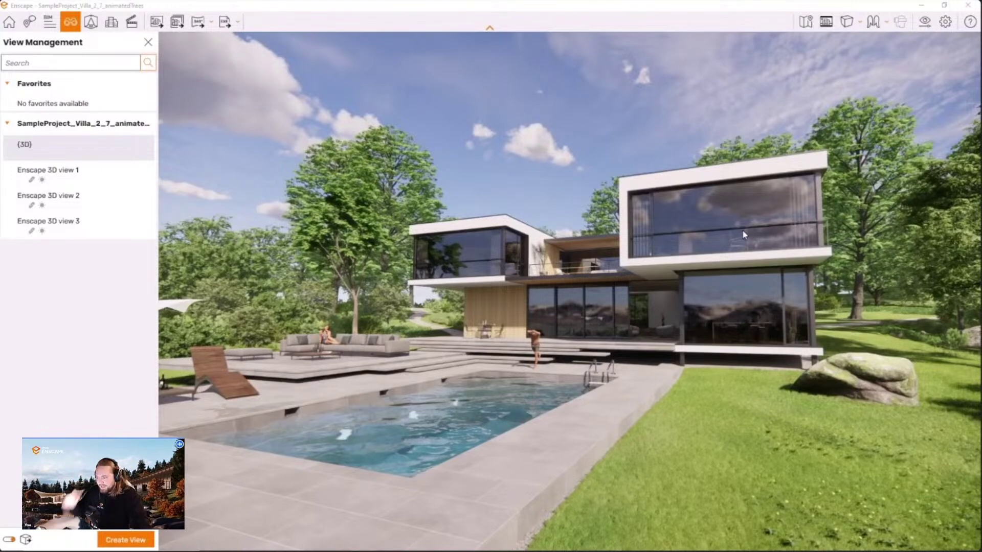
# Place the Enscape render window beside Revit, close View Management and switch the camera projection to Orthographic.
pyautogui.press('super+Right')
pyautogui.click(396, 119)
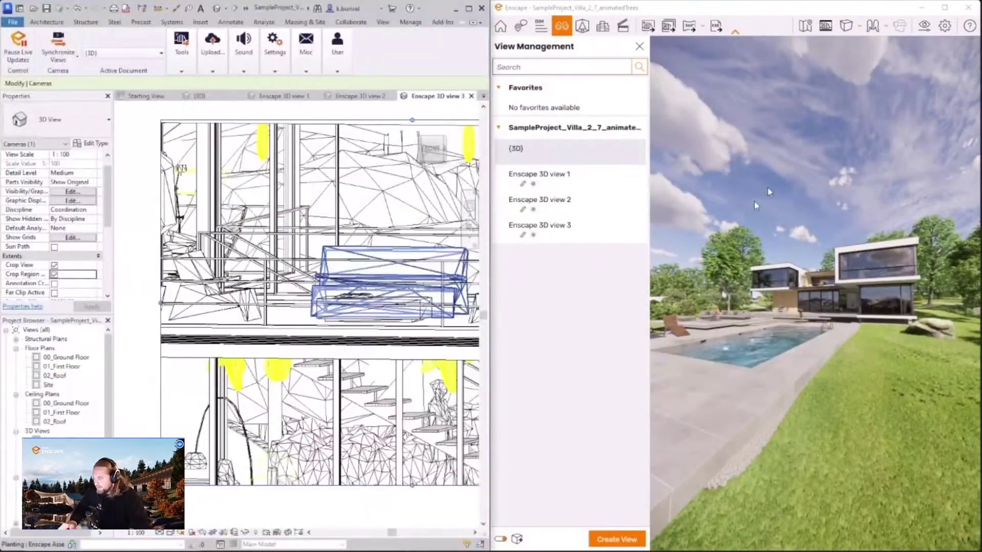
pyautogui.click(641, 50)
pyautogui.click(847, 26)
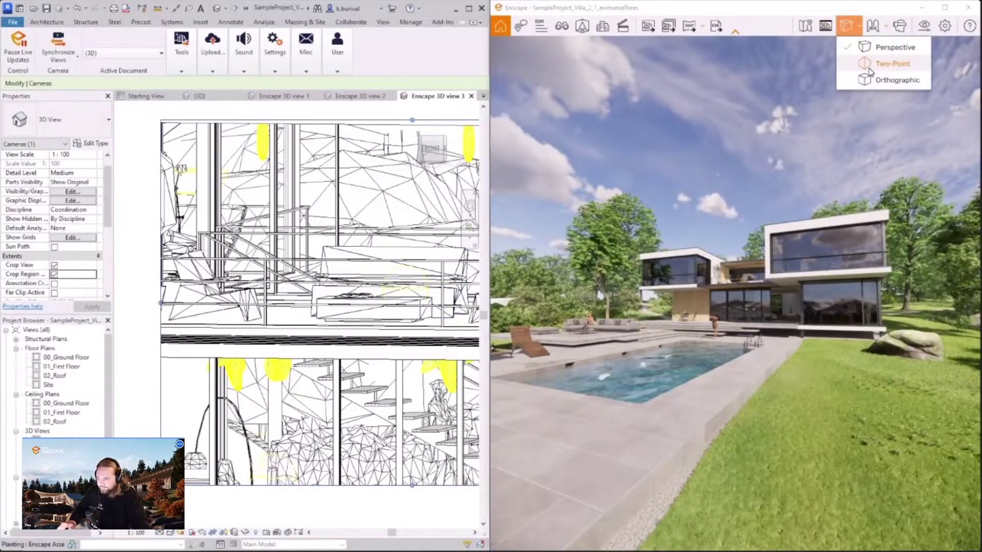
pyautogui.click(872, 79)
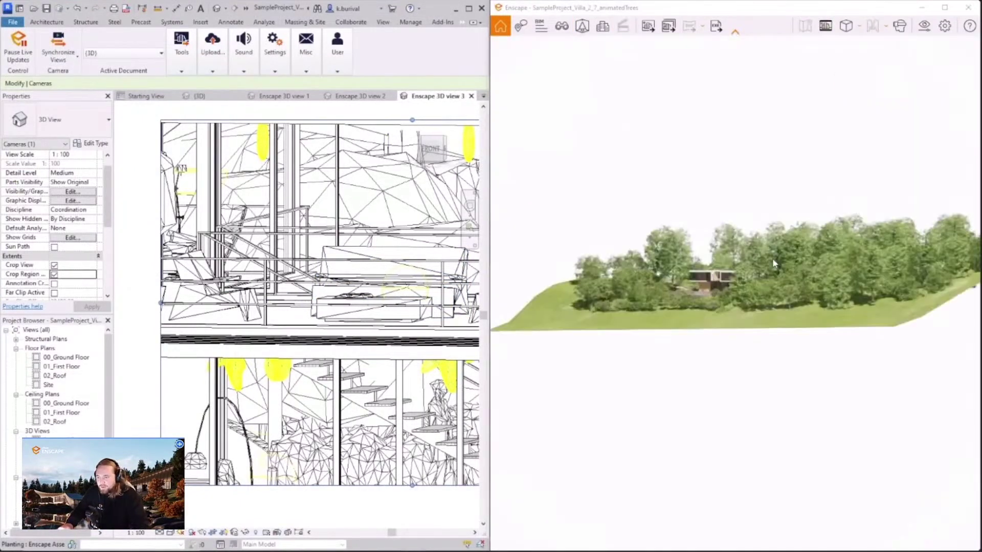
# Frame the villa's front facade in the orthographic render, save it as Enscape 3D view 4 and dismiss the project-save reminder.
pyautogui.scroll(3, 773, 263)
pyautogui.scroll(5, 773, 263)
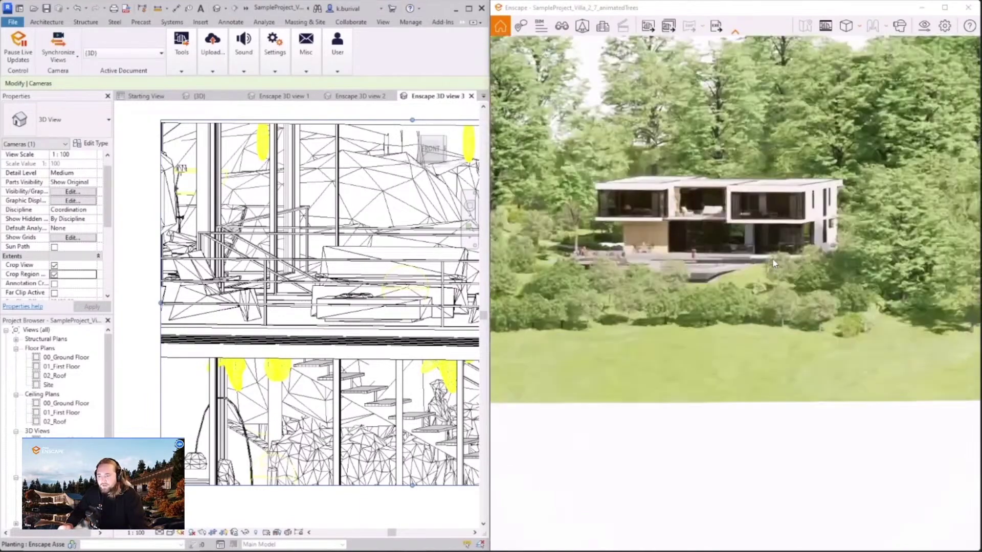
pyautogui.scroll(3, 774, 263)
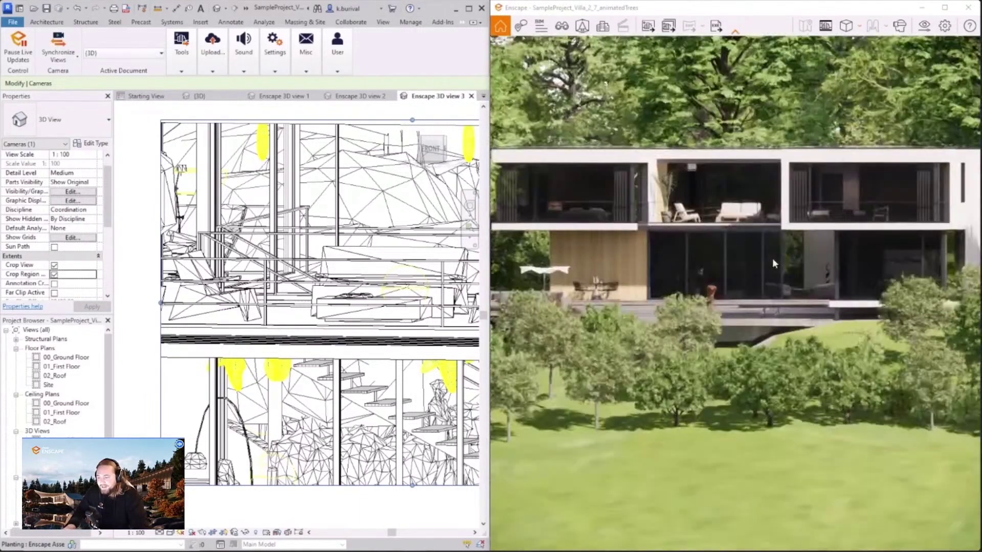
pyautogui.scroll(-3, 773, 264)
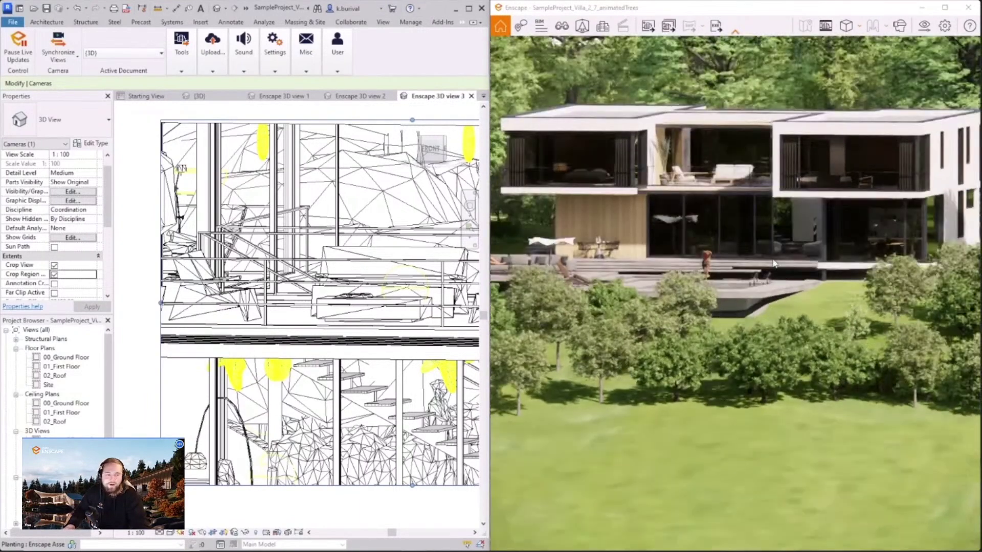
pyautogui.scroll(-4, 772, 259)
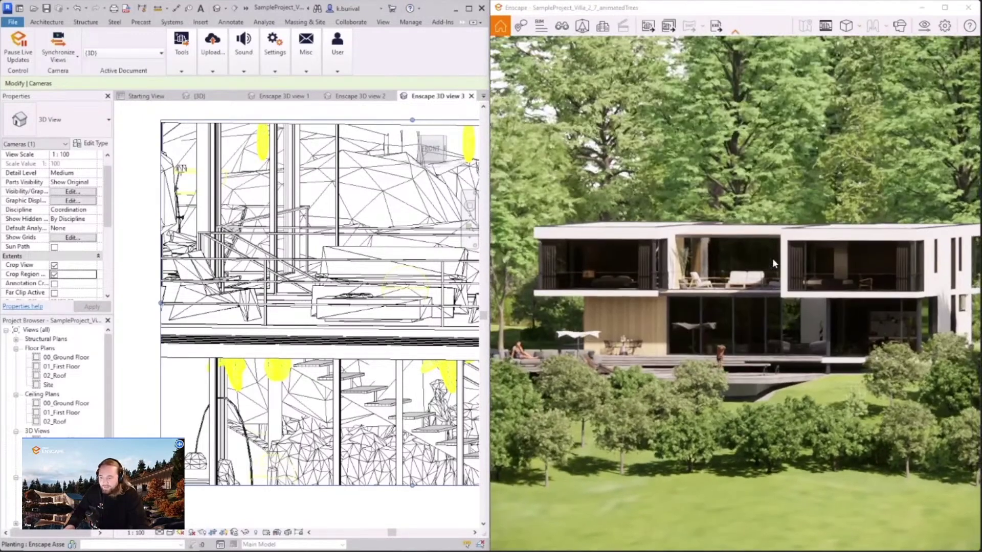
pyautogui.scroll(-1, 772, 258)
pyautogui.moveTo(772, 259); pyautogui.dragTo(776, 257)
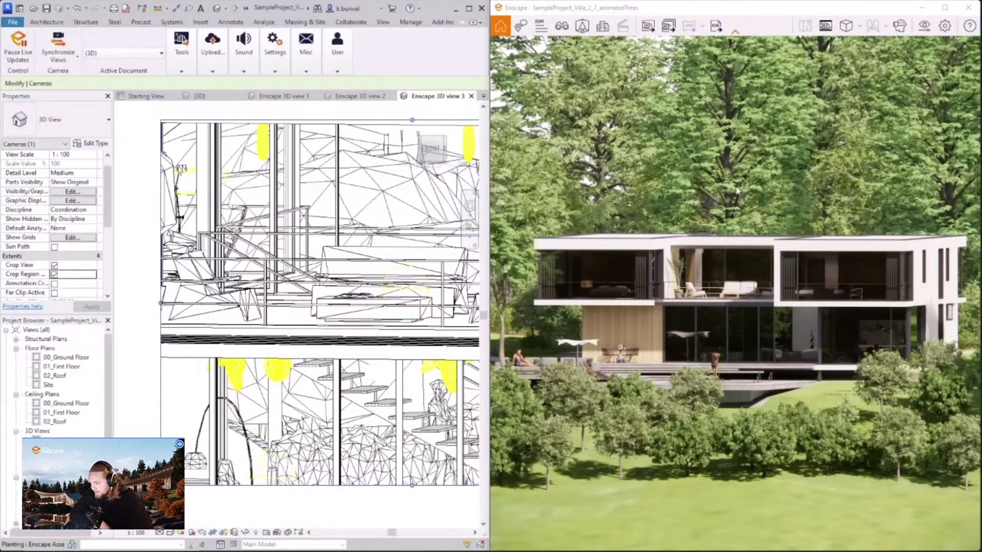
pyautogui.click(561, 26)
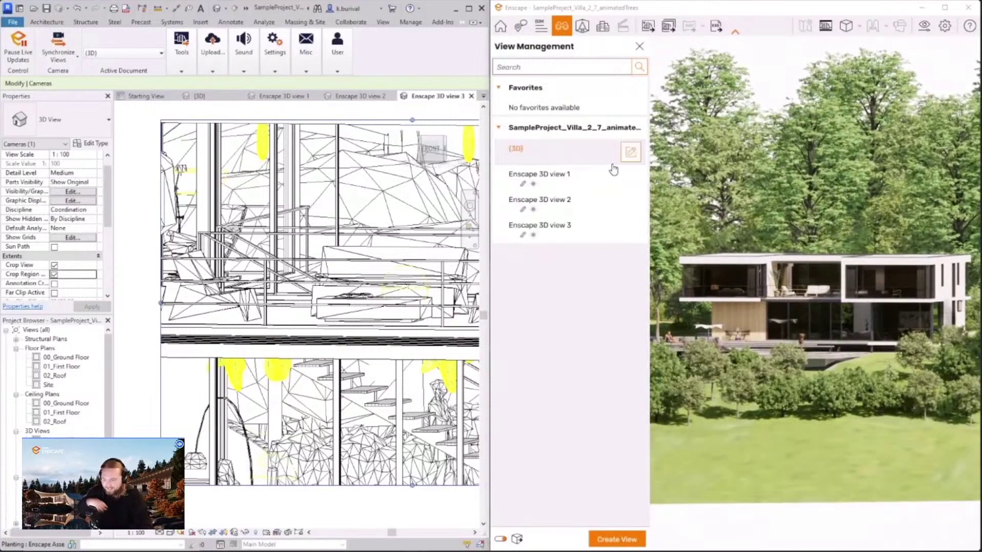
pyautogui.click(615, 538)
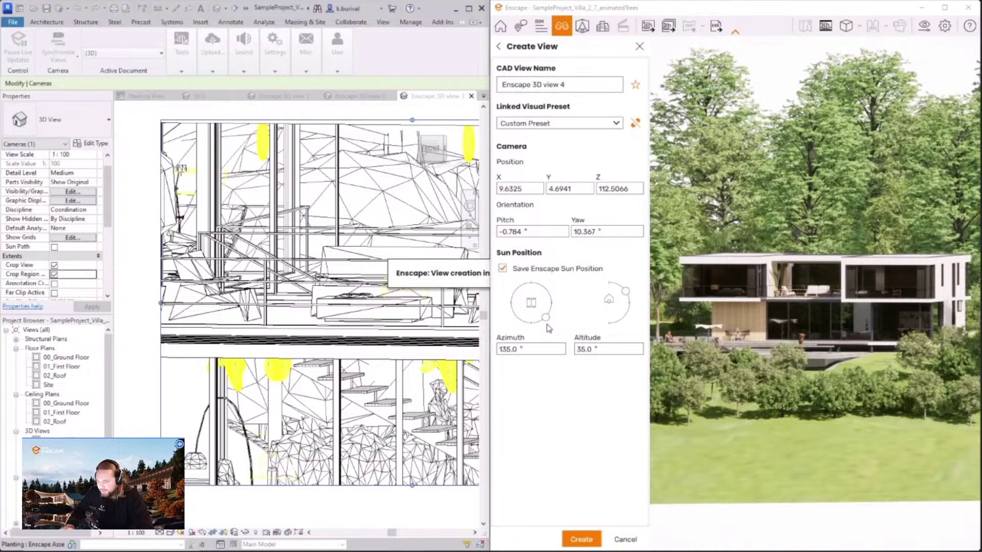
pyautogui.click(582, 539)
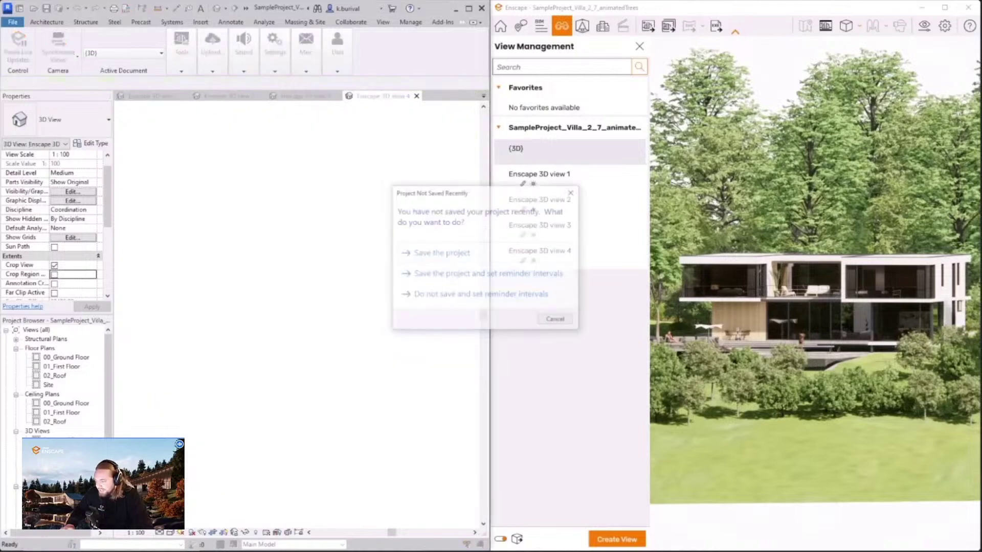
pyautogui.click(573, 193)
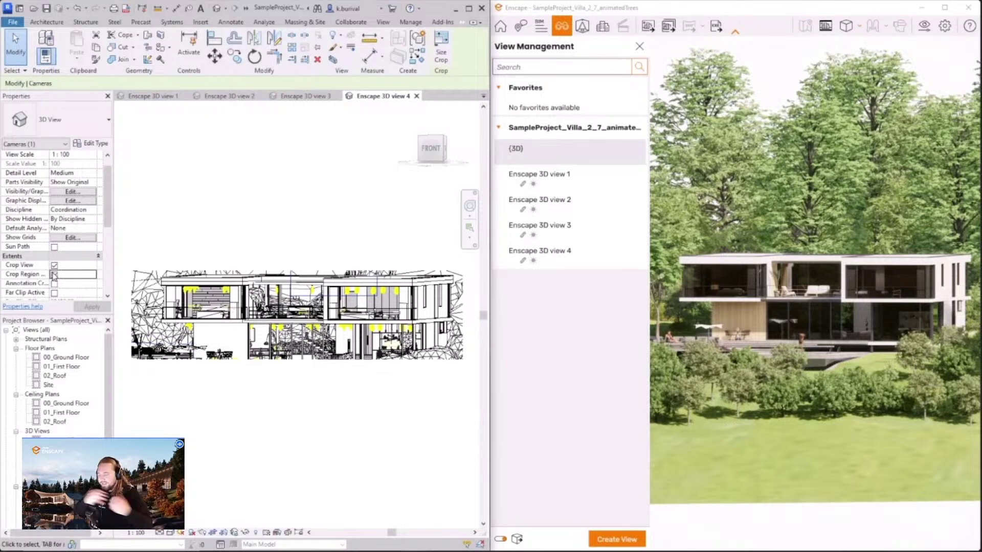
# Make the crop region visible in Revit's Enscape 3D view 4.
pyautogui.click(135, 278)
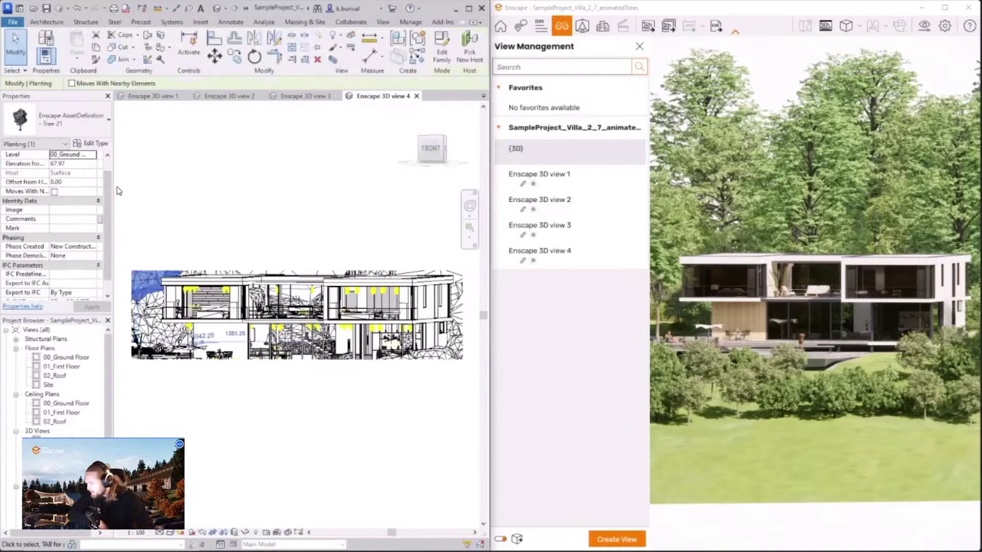
pyautogui.click(157, 206)
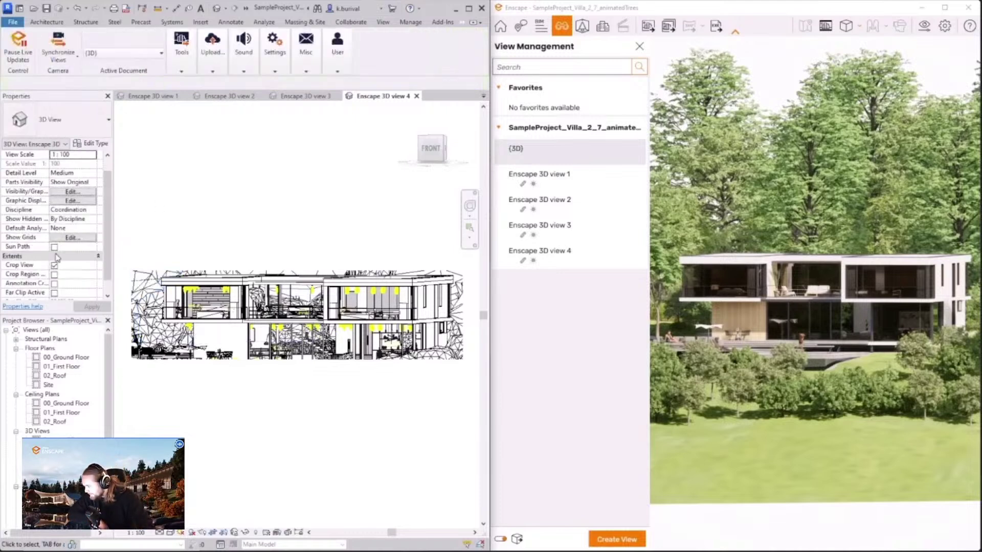
pyautogui.click(54, 274)
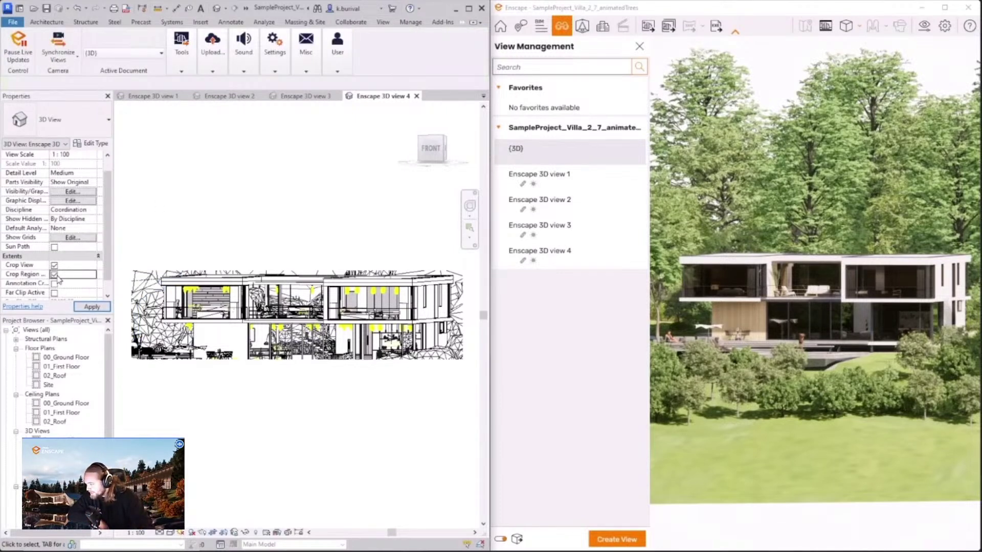
pyautogui.click(92, 306)
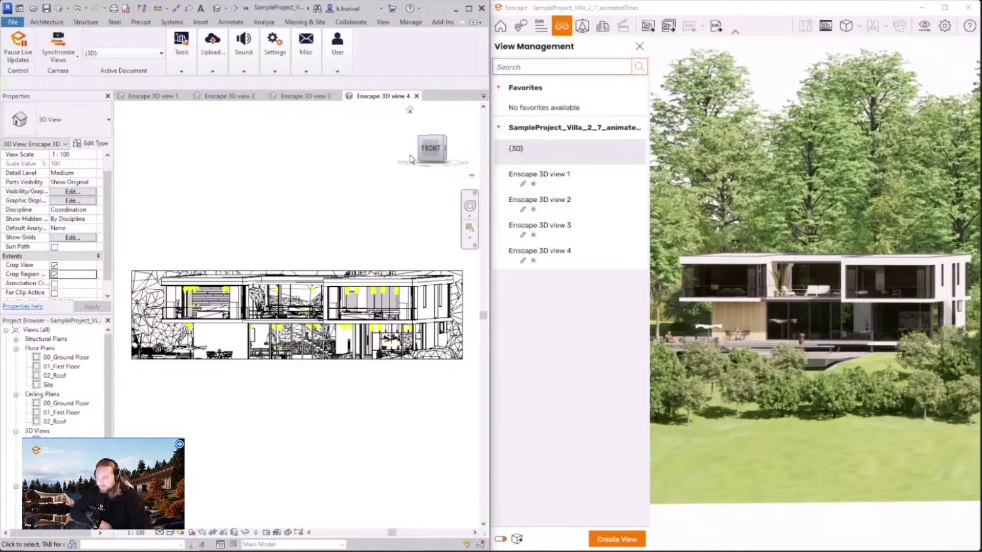
# Widen the Revit window beside the render and review the Promo Codes and Upload Management sections of the Enscape account.
pyautogui.click(639, 47)
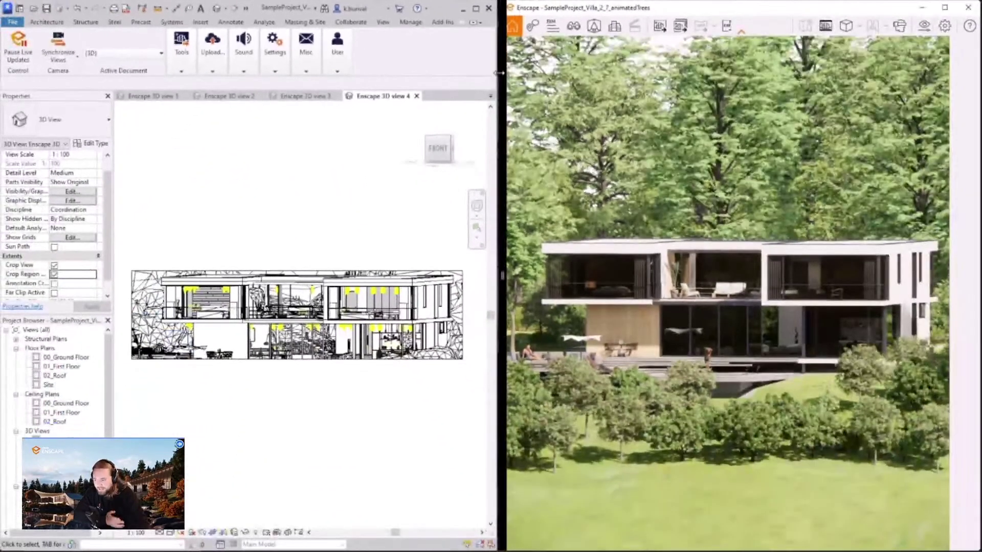
pyautogui.moveTo(498, 73); pyautogui.dragTo(680, 72)
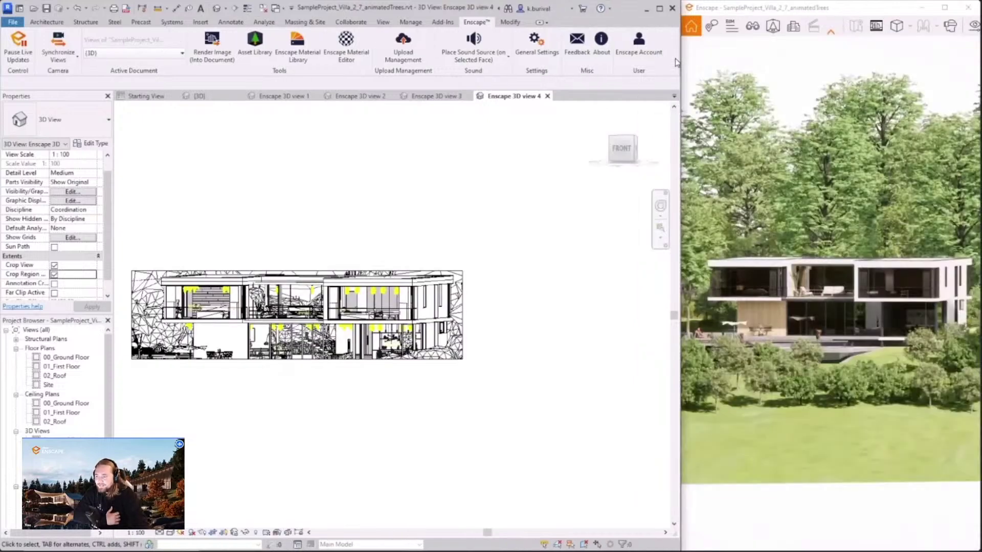
pyautogui.click(644, 51)
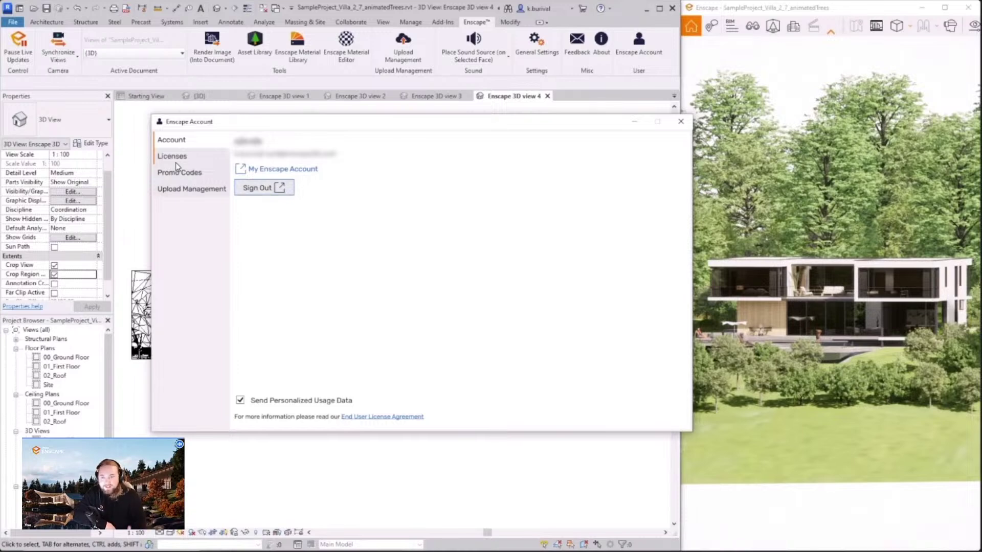
pyautogui.click(192, 176)
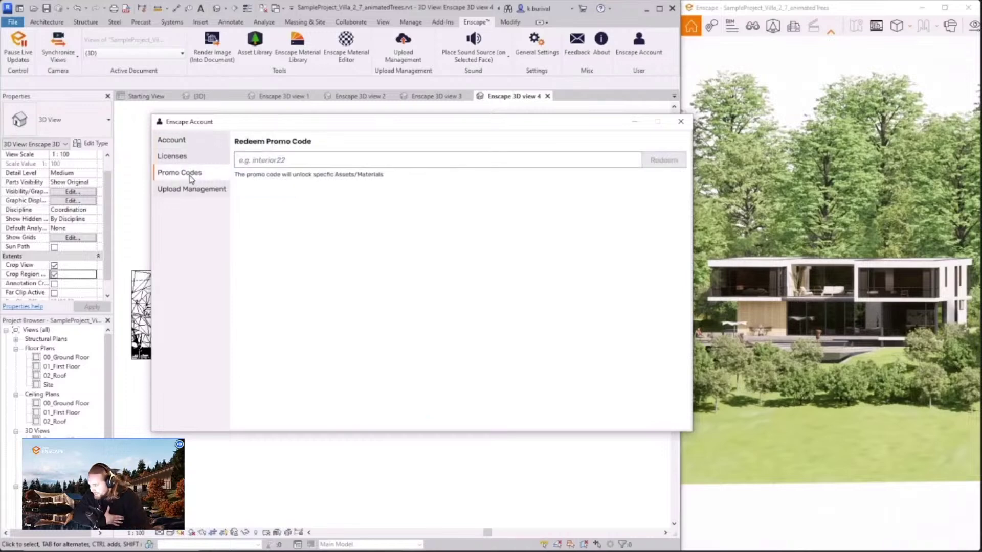
pyautogui.click(189, 190)
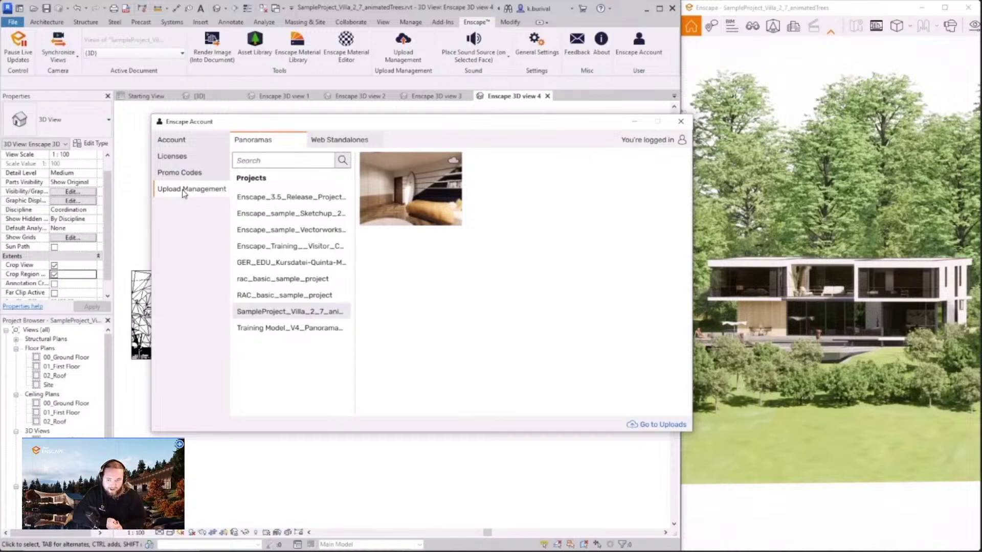
pyautogui.click(679, 123)
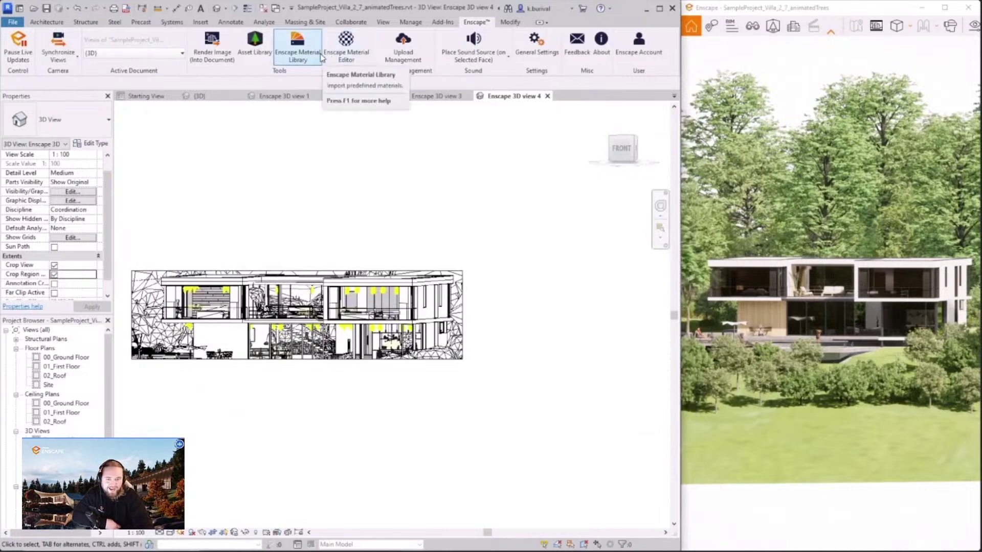
# Examine the sharing options and QR code of the uploaded SampleProject_Villa_2_7_animatedTrees panorama in Upload Management.
pyautogui.click(398, 50)
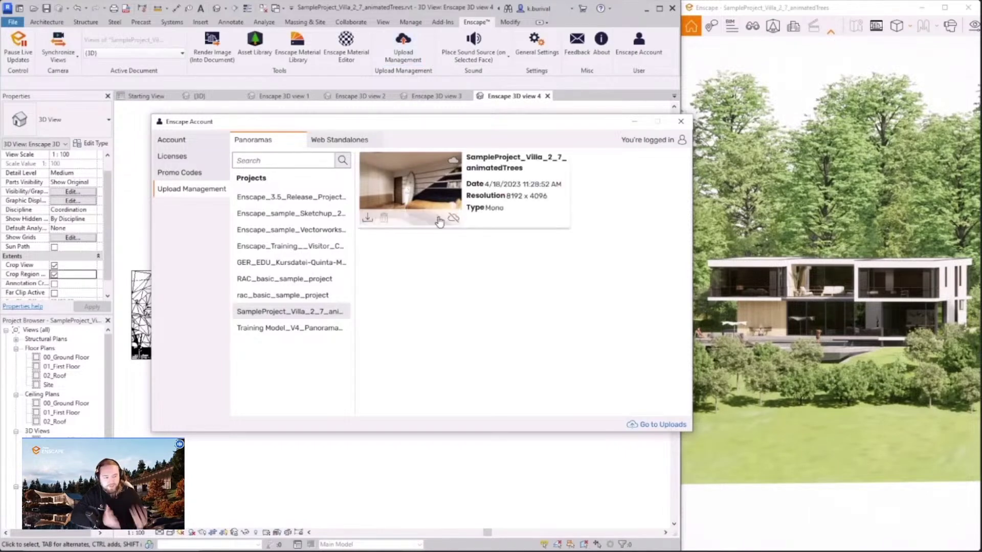
pyautogui.click(440, 219)
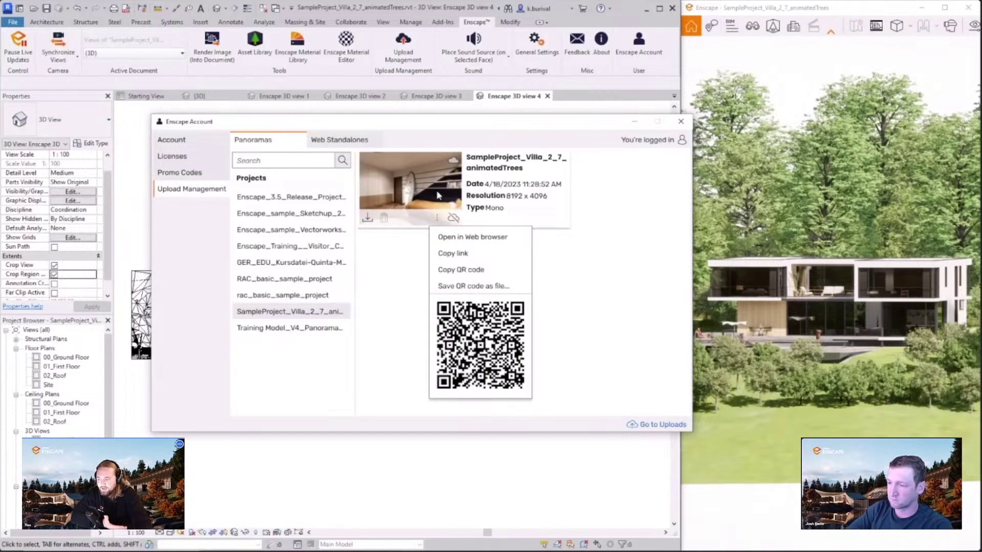
pyautogui.click(360, 304)
pyautogui.click(680, 121)
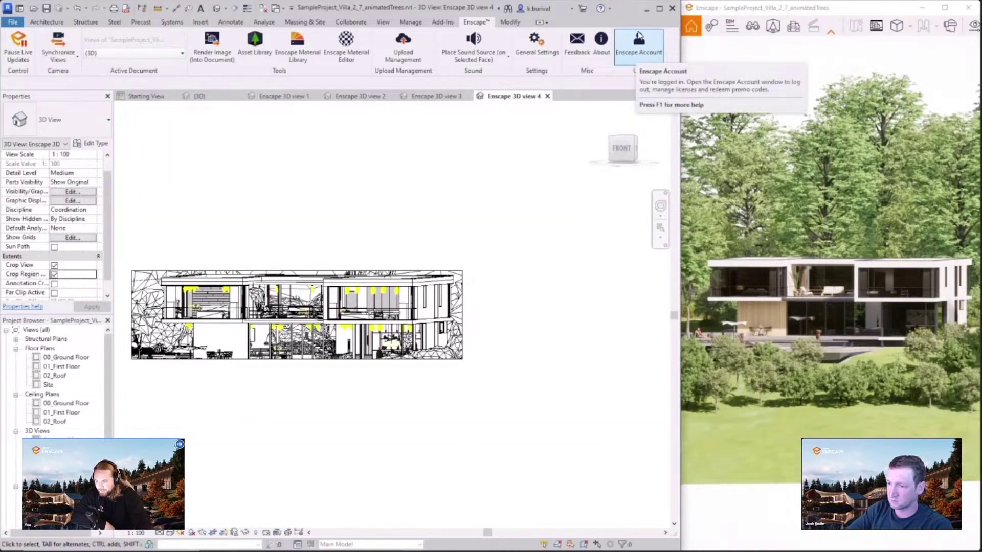
# Maximize the Enscape render, switch to EnscapeSampleProjectRhino.3dm in Rhino, and hide and show the Enscape People layer.
pyautogui.click(945, 9)
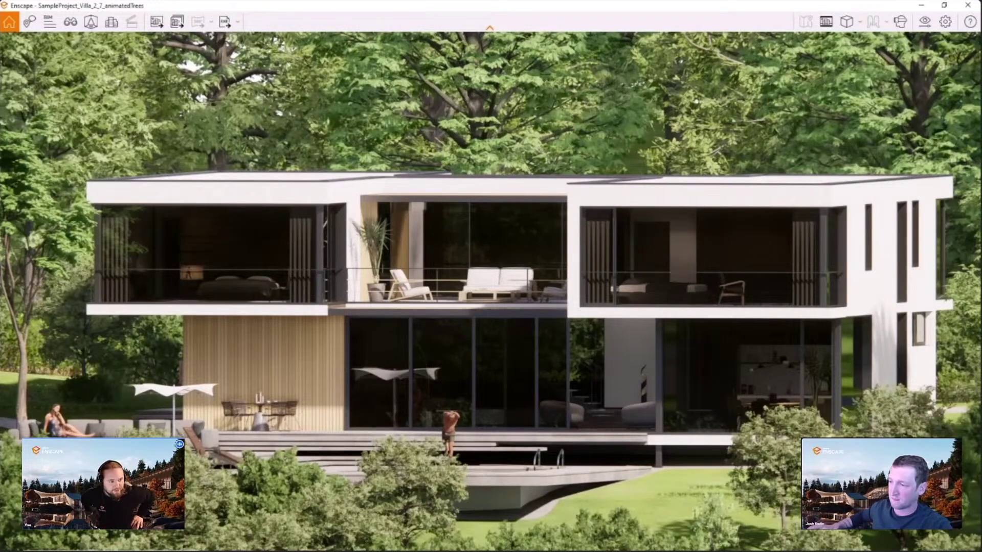
pyautogui.hotkey('alt', 'Tab')
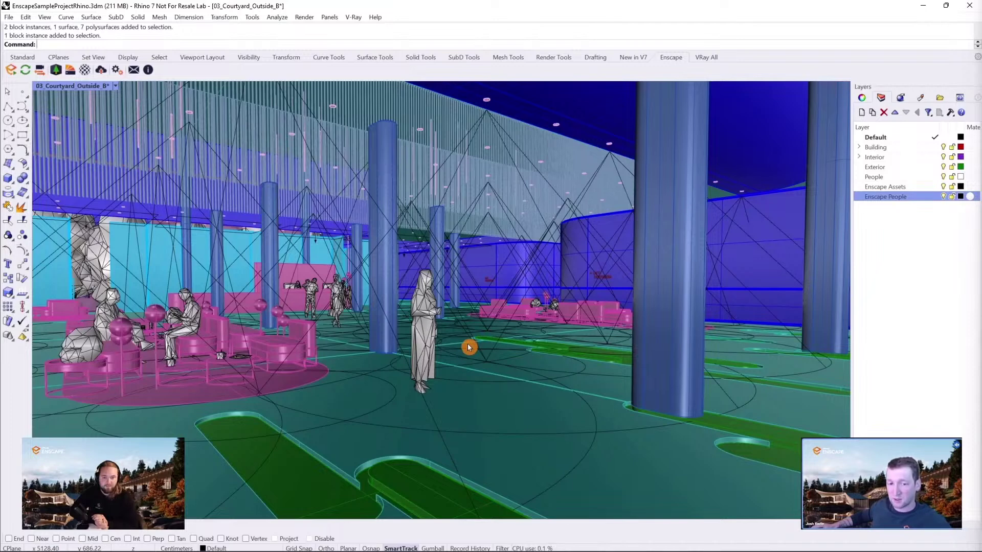
pyautogui.click(944, 198)
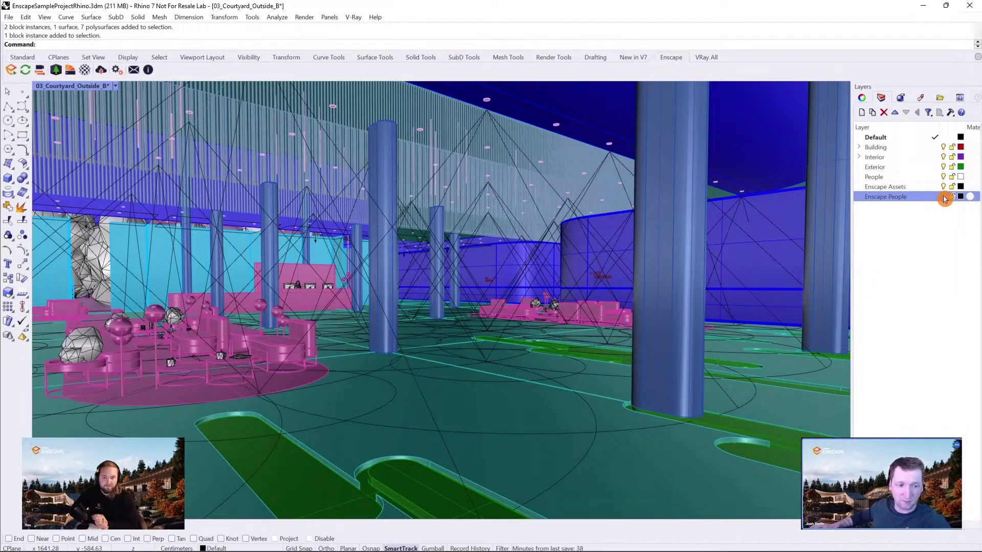
pyautogui.click(943, 198)
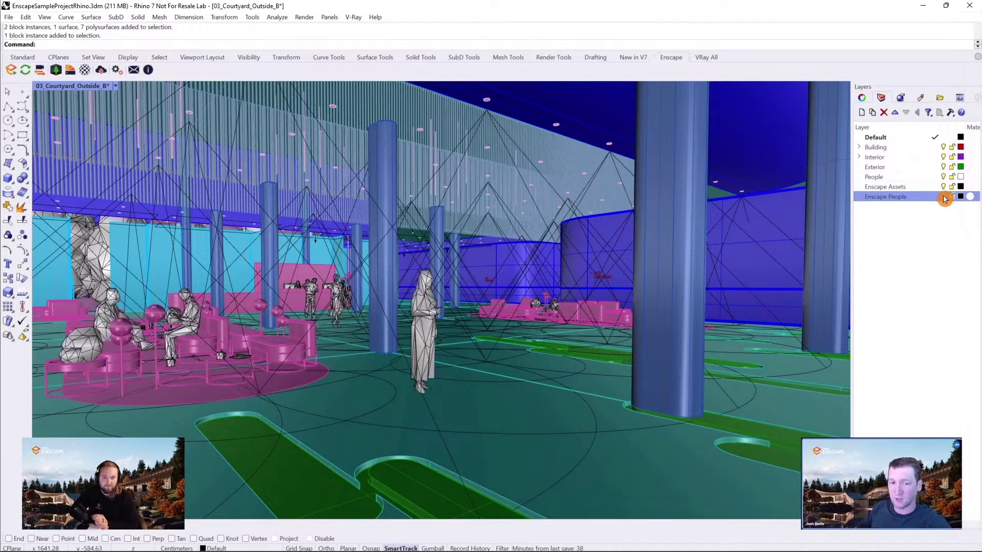